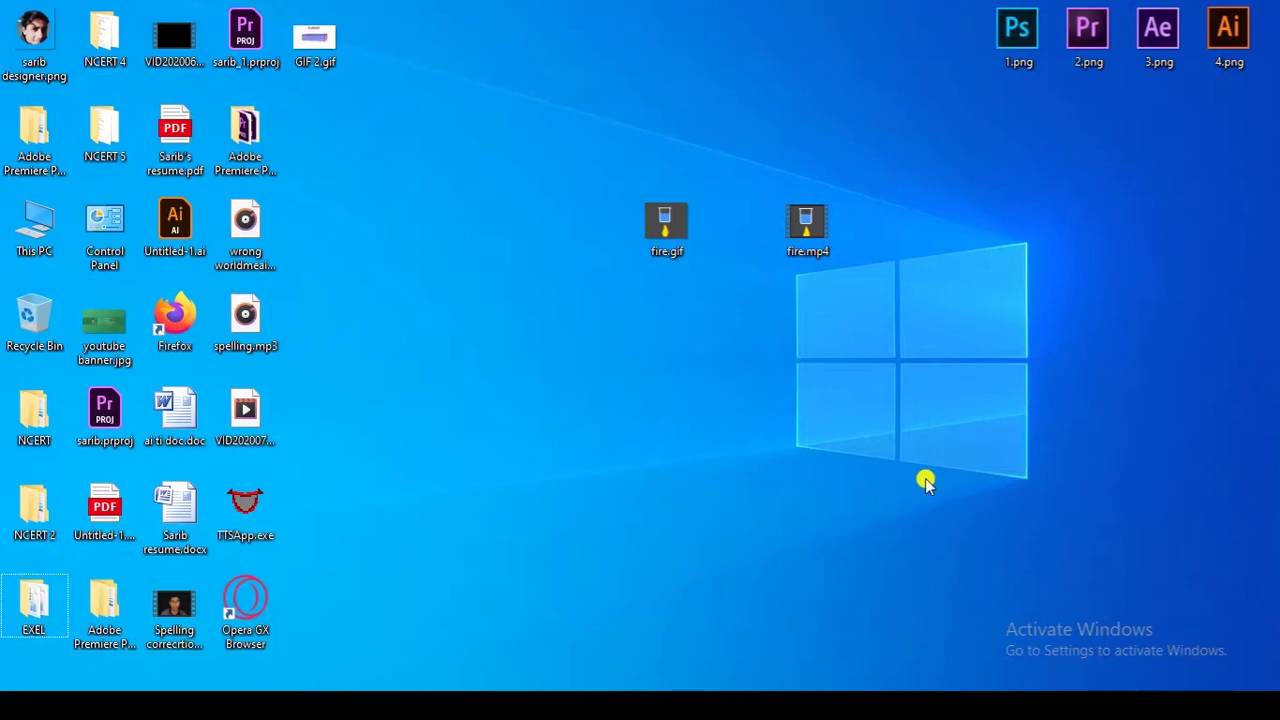
Open fire.gif from the desktop in Photos.
{"action": "left_click_drag", "start_coordinate": [607, 179], "coordinate": [866, 290]}
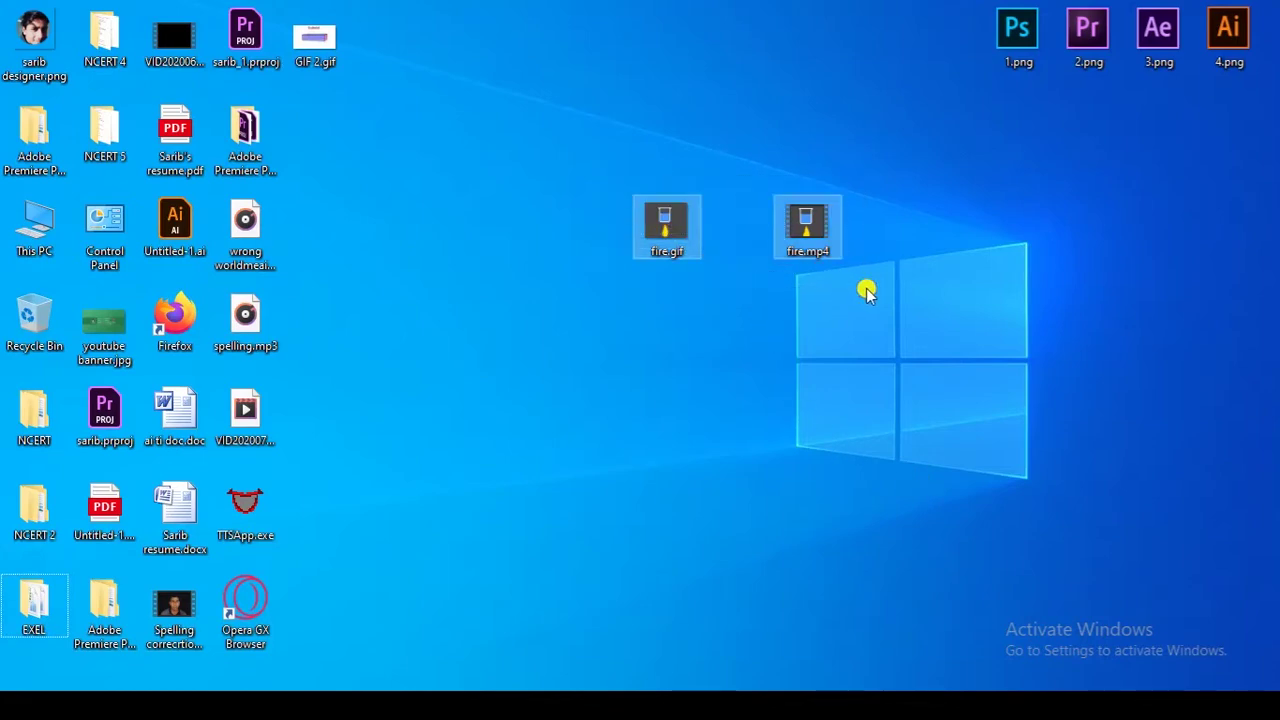
{"action": "left_click", "coordinate": [771, 326]}
{"action": "left_click", "coordinate": [665, 250]}
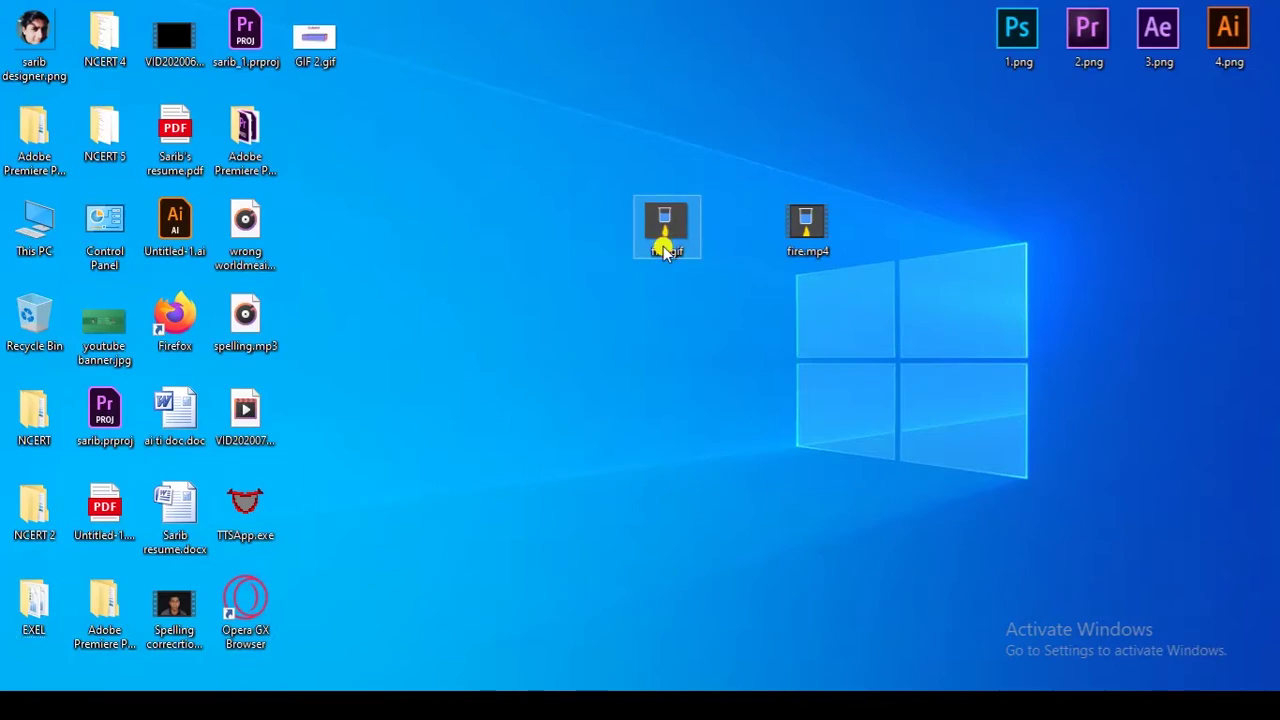
{"action": "left_click", "coordinate": [808, 218]}
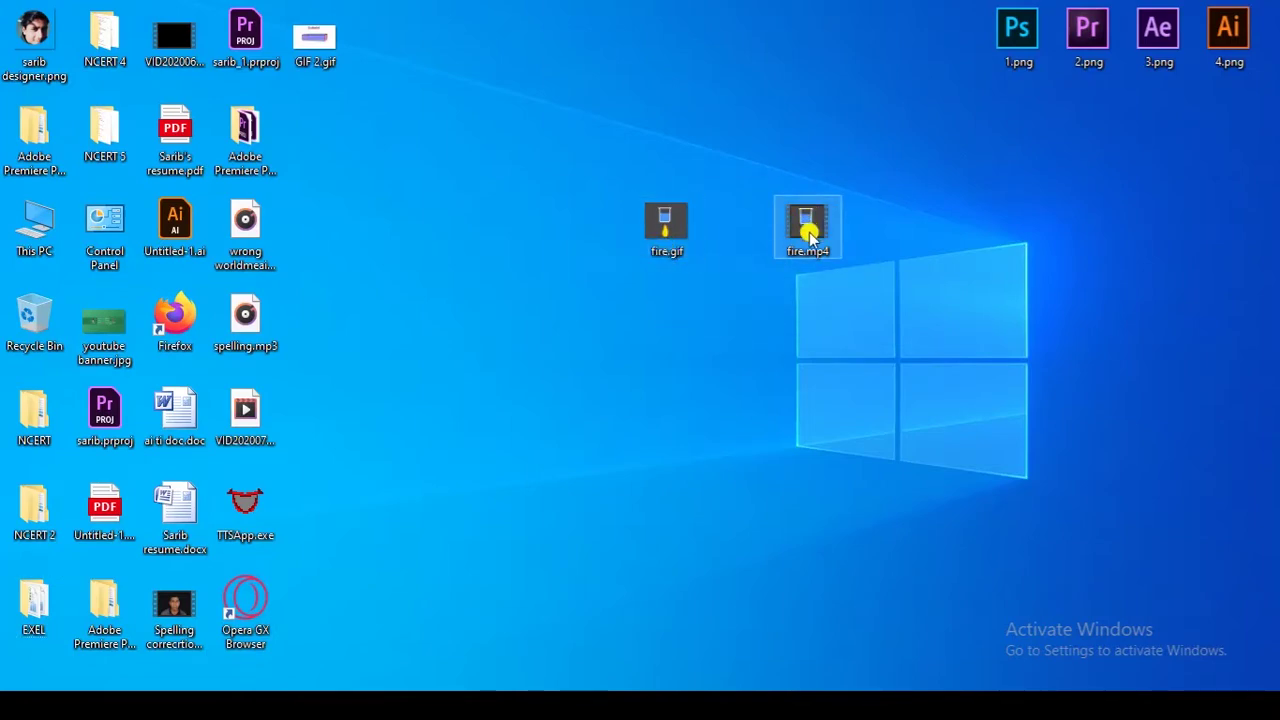
{"action": "mouse_move", "coordinate": [812, 251]}
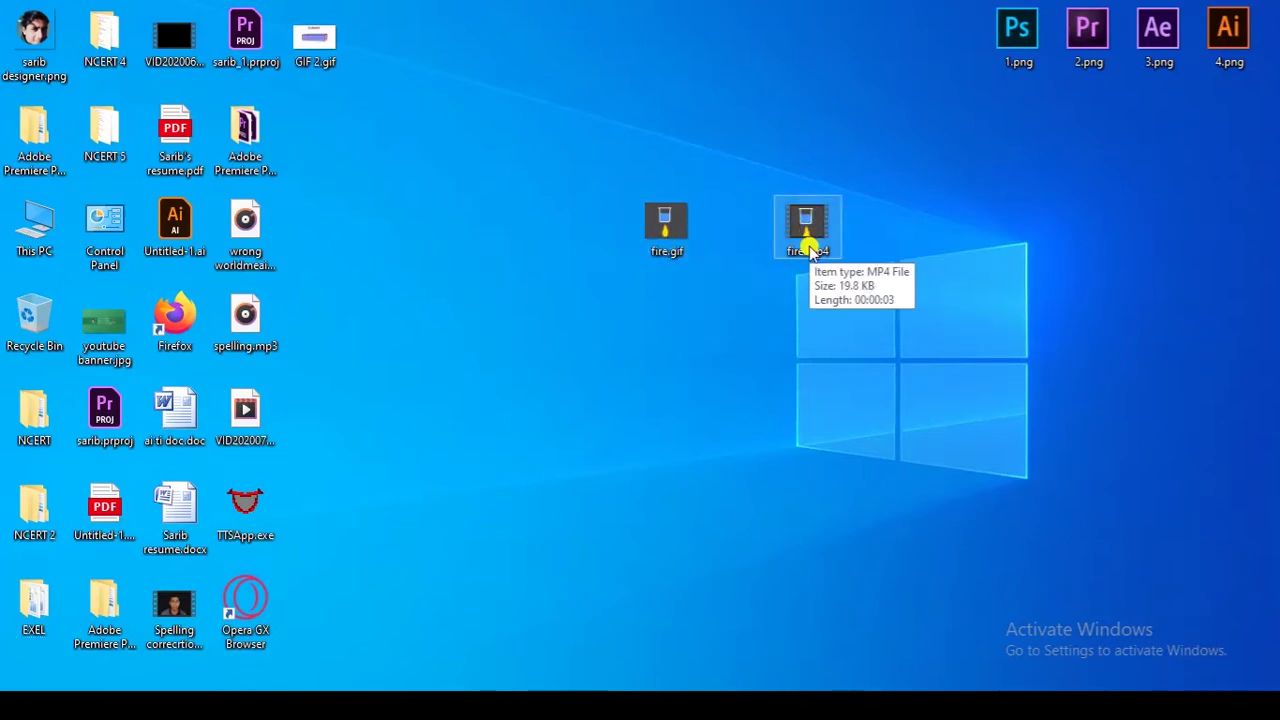
{"action": "left_click", "coordinate": [666, 228]}
{"action": "right_click", "coordinate": [668, 230]}
{"action": "left_click", "coordinate": [706, 165]}
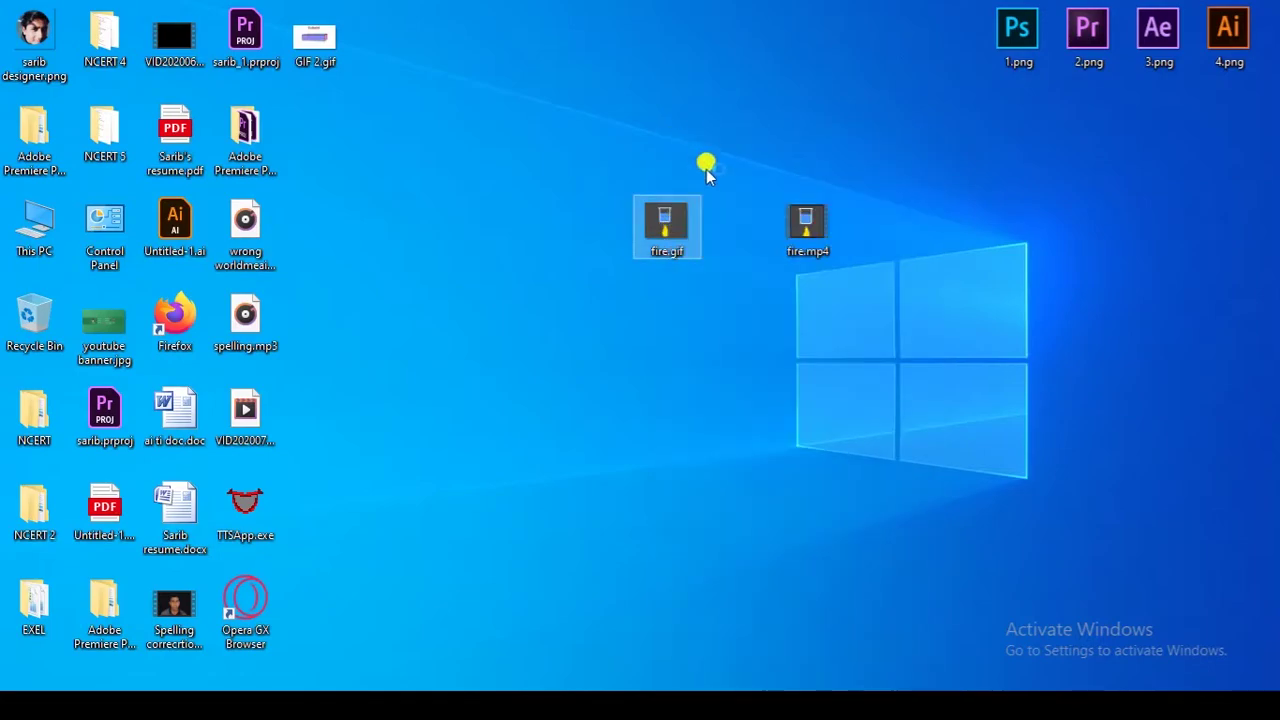
Open fire.mp4 in the video player next to the GIF.
{"action": "left_click", "coordinate": [815, 220]}
{"action": "right_click", "coordinate": [811, 216]}
{"action": "left_click", "coordinate": [840, 230]}
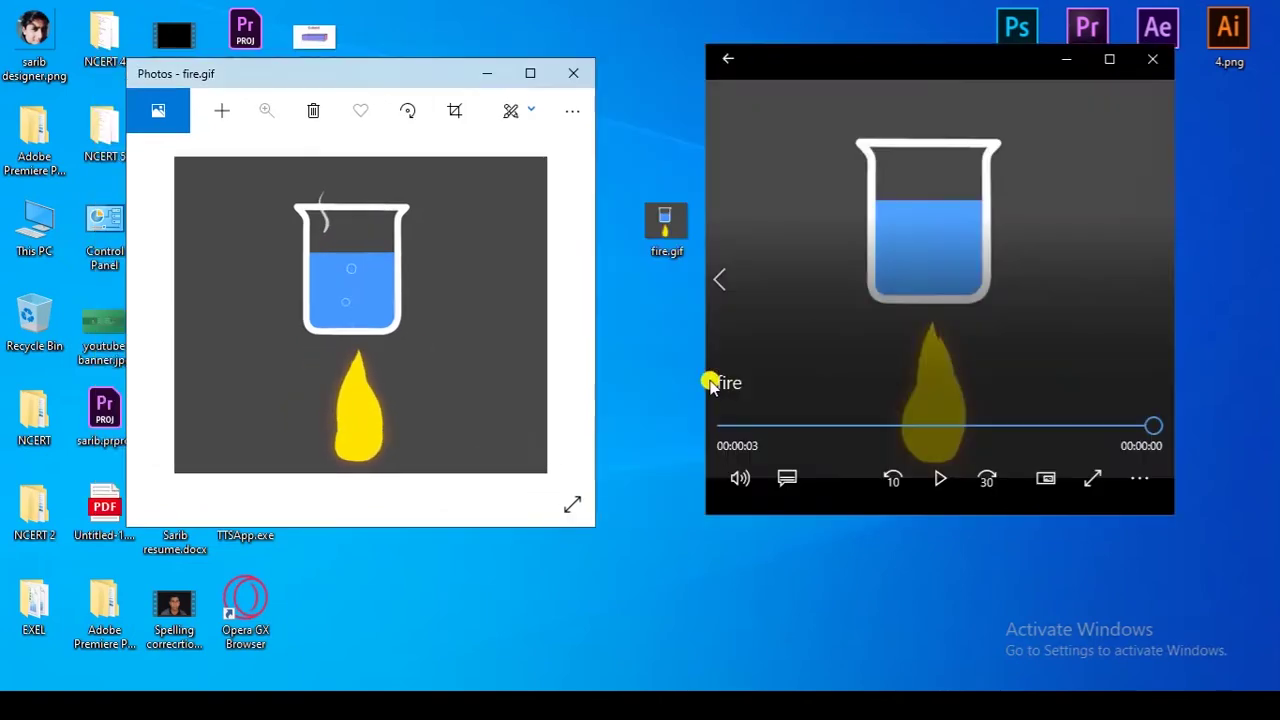
Rewind fire.mp4 to 00:00:00 and play it beside the GIF in Photos.
{"action": "left_click", "coordinate": [748, 425]}
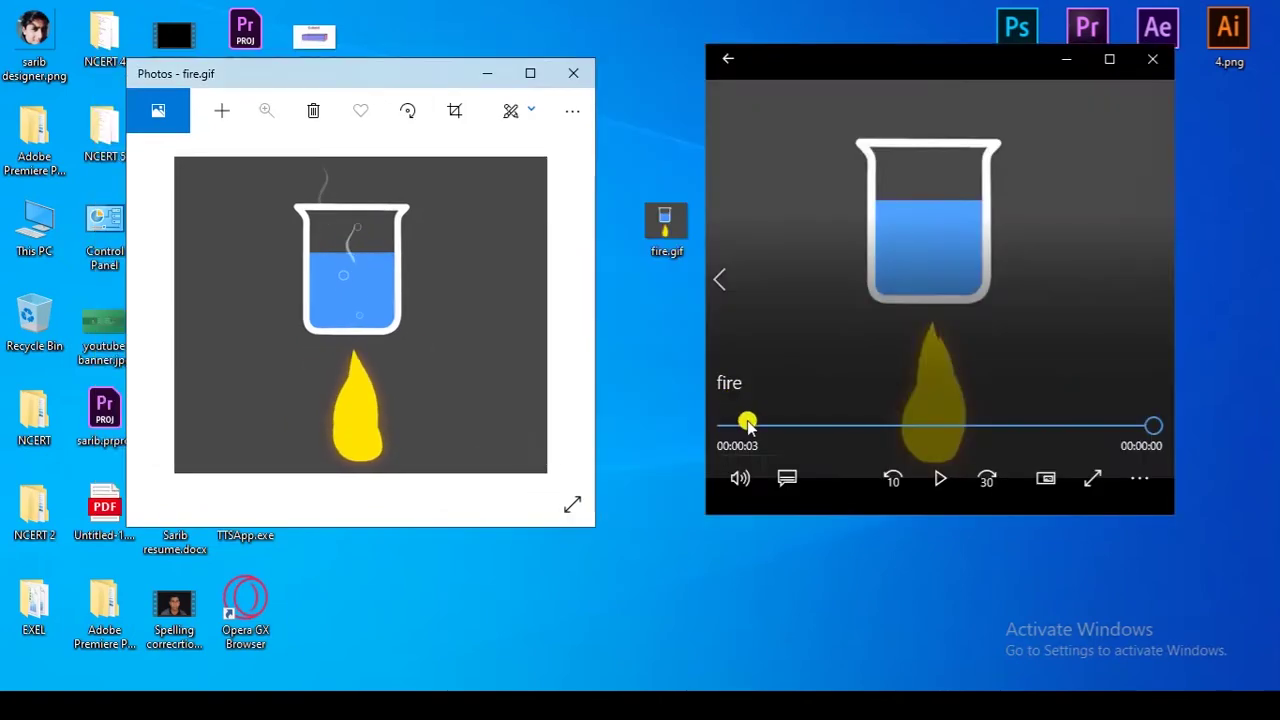
{"action": "left_click", "coordinate": [945, 481]}
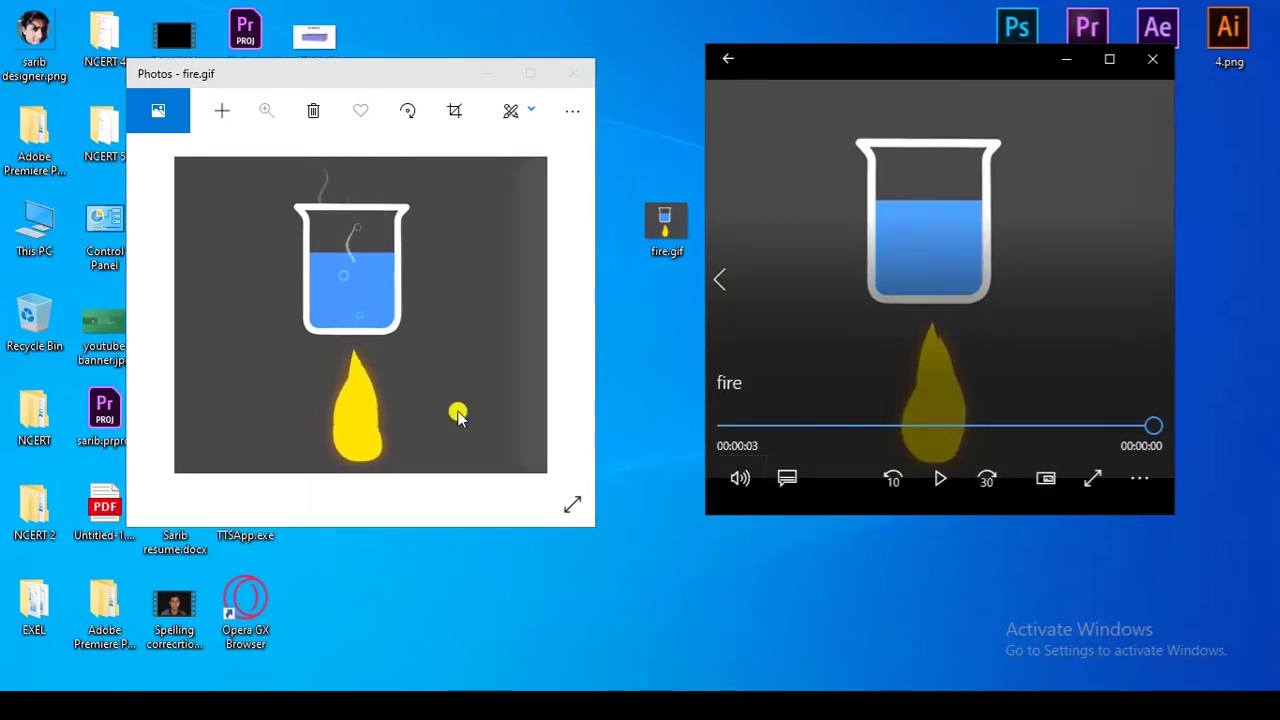
{"action": "left_click", "coordinate": [383, 388]}
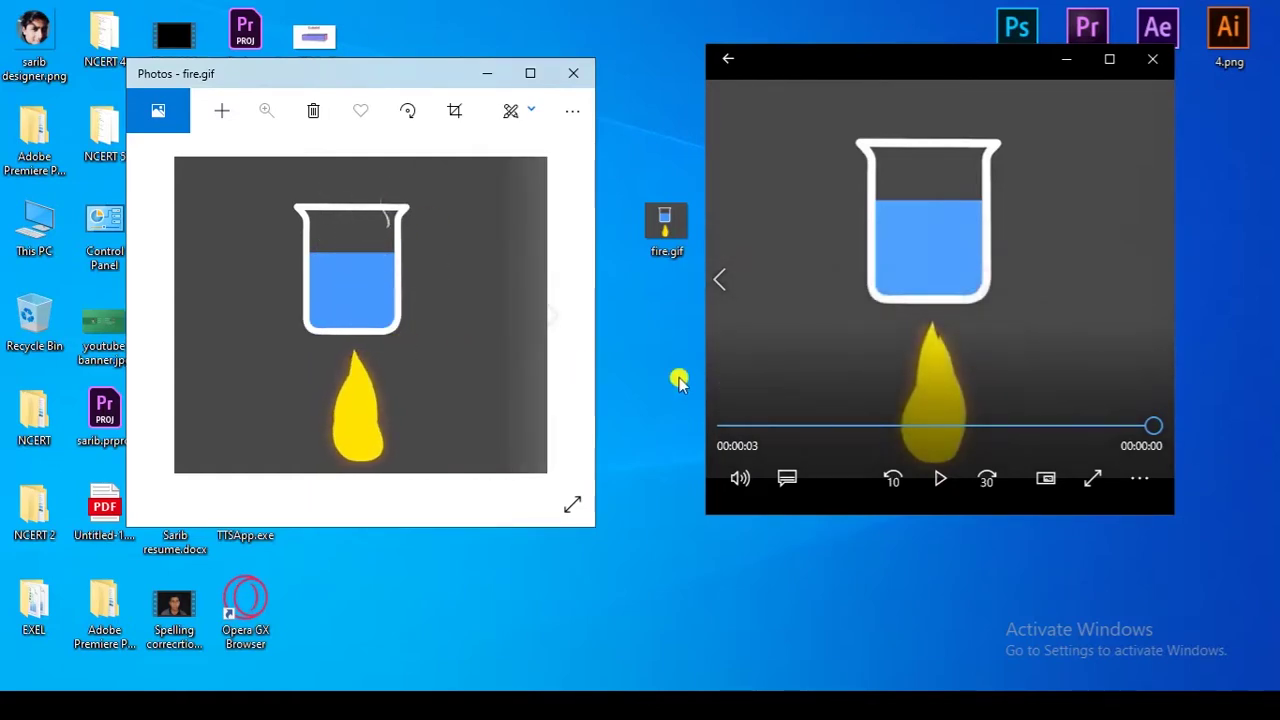
Rewind and replay the fire video twice more to compare it with the looping GIF.
{"action": "left_click_drag", "start_coordinate": [768, 425], "coordinate": [723, 428]}
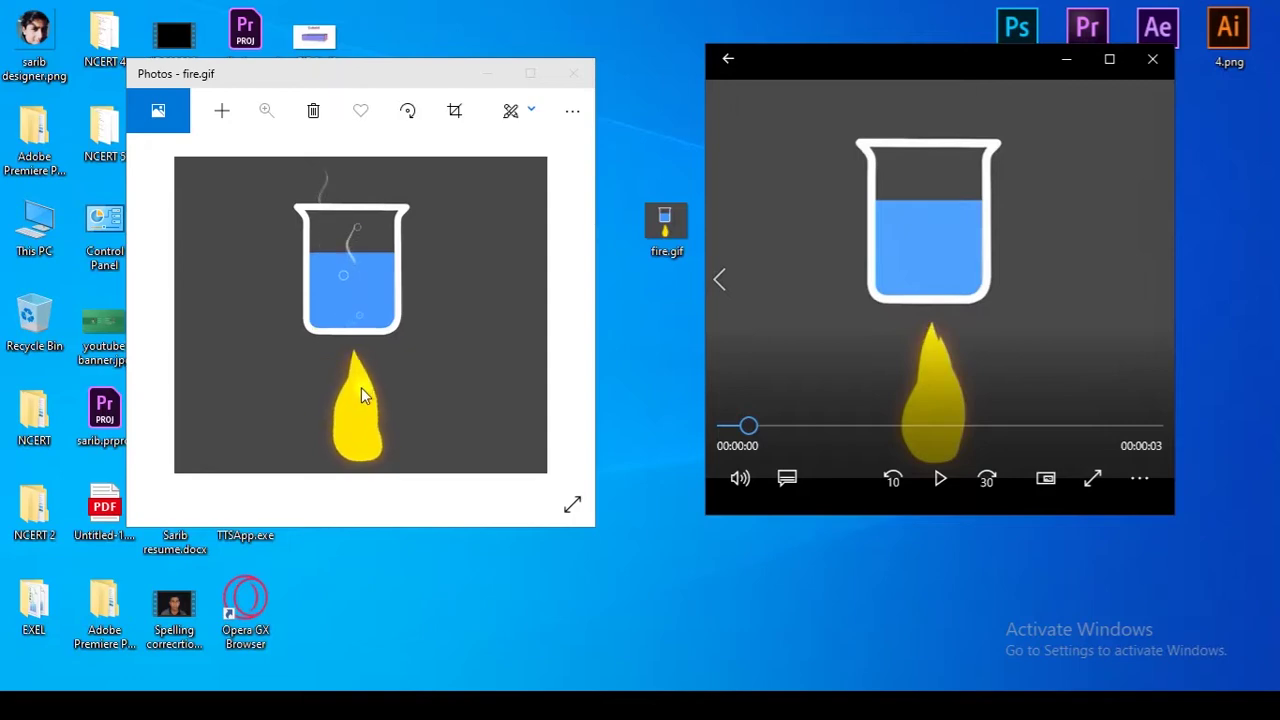
{"action": "left_click", "coordinate": [940, 478]}
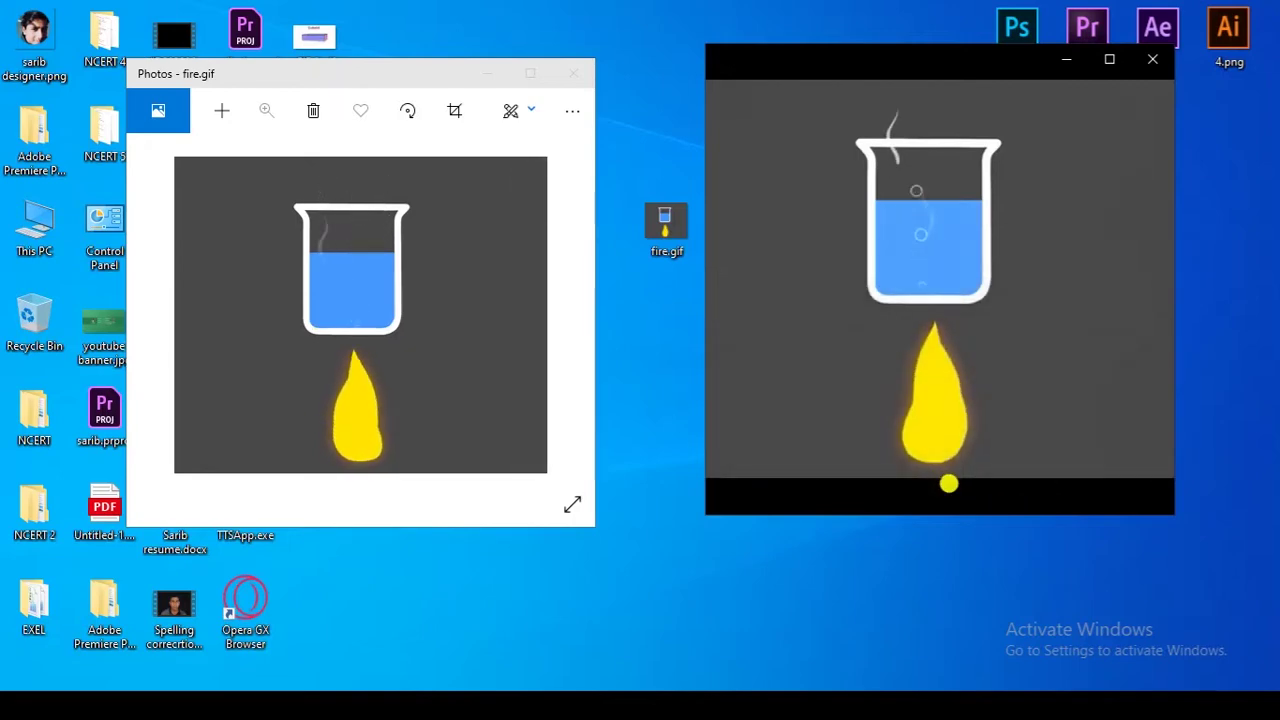
{"action": "mouse_move", "coordinate": [929, 357]}
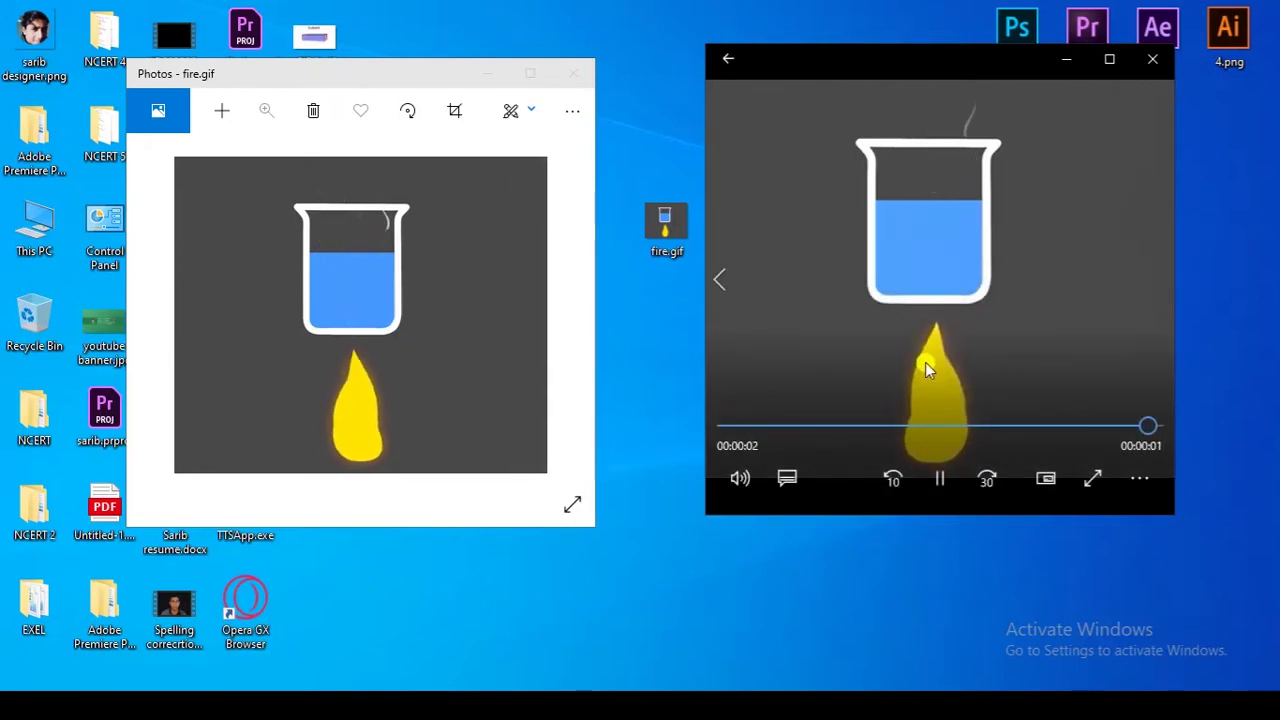
{"action": "left_click_drag", "start_coordinate": [1116, 415], "coordinate": [706, 417]}
{"action": "left_click", "coordinate": [944, 482]}
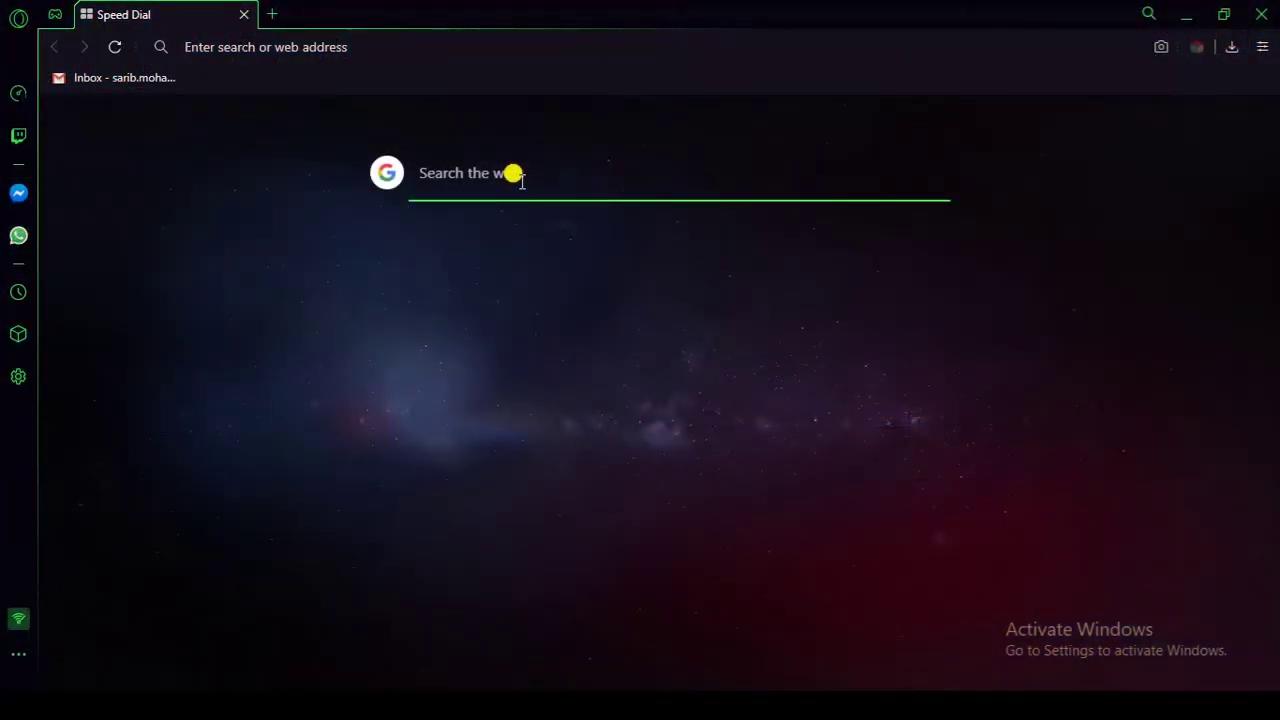
Google-search 'ezgi' from Speed Dial and open the Ezgif.com home page.
{"action": "left_click", "coordinate": [545, 175]}
{"action": "type", "text": "ezgif"}
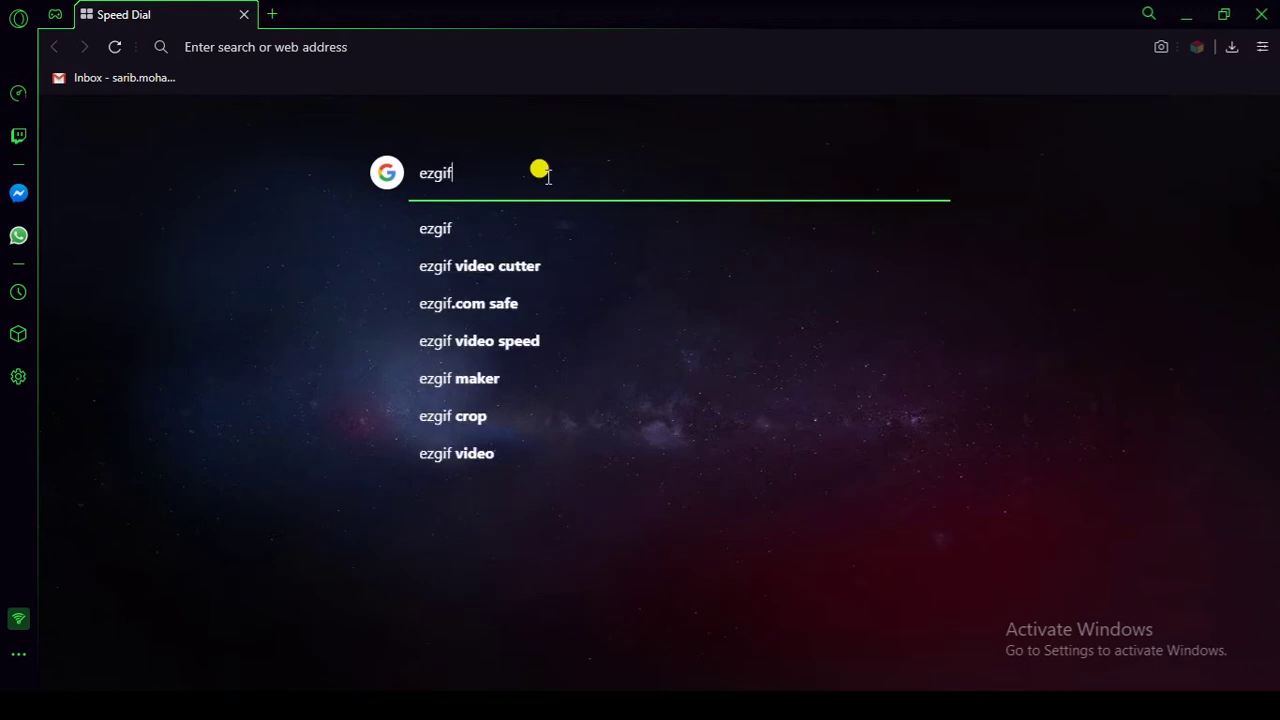
{"action": "key", "text": "Return"}
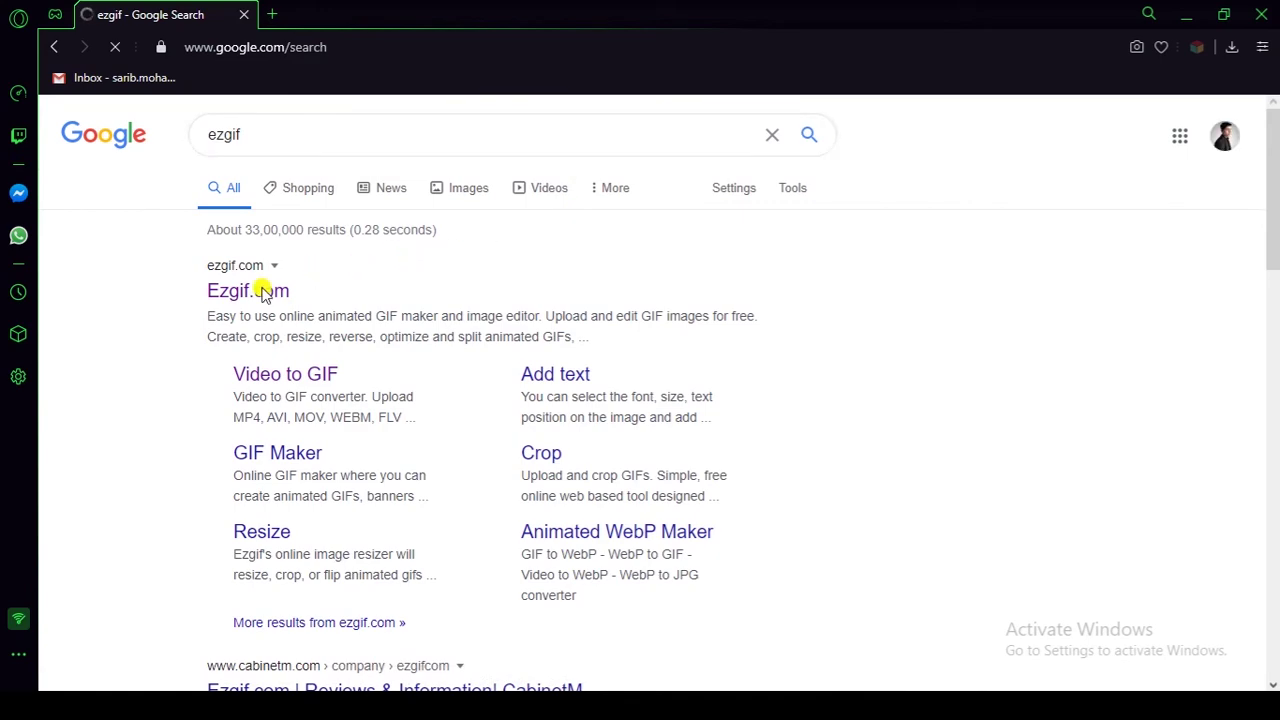
{"action": "left_click", "coordinate": [259, 291]}
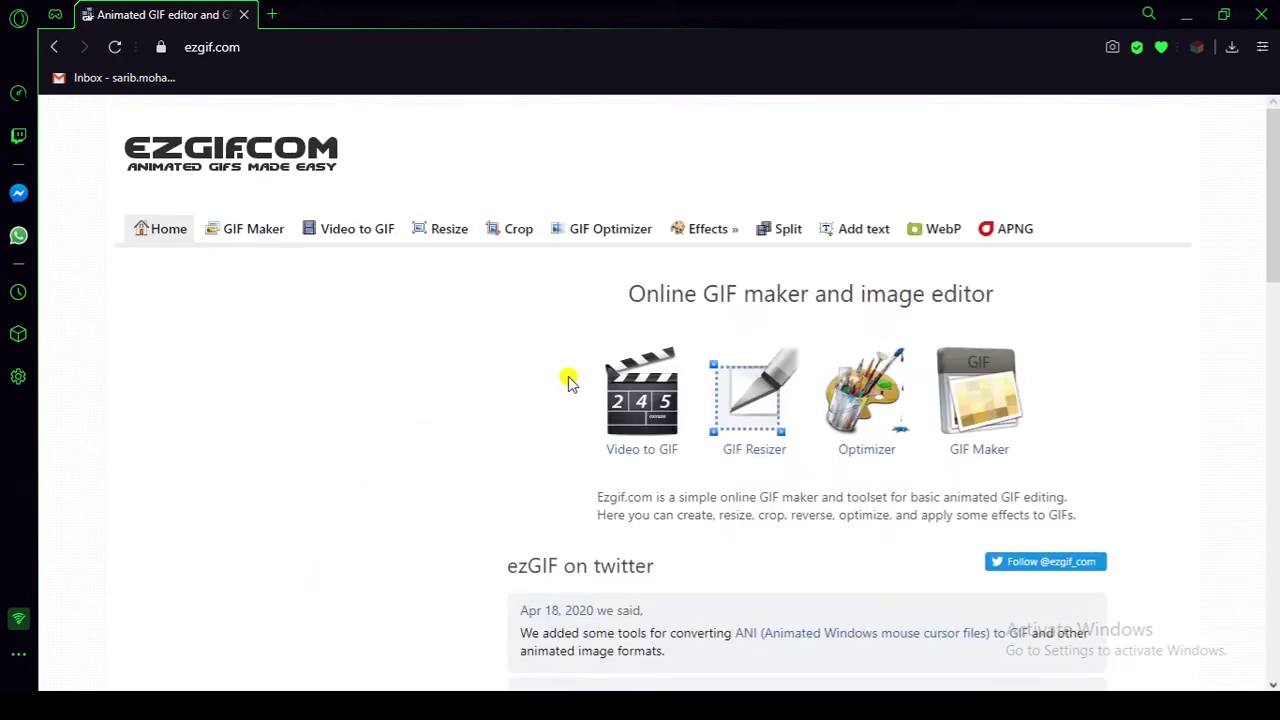
Choose fire.mp4 from the Desktop in Video to GIF and upload it.
{"action": "left_click", "coordinate": [643, 425]}
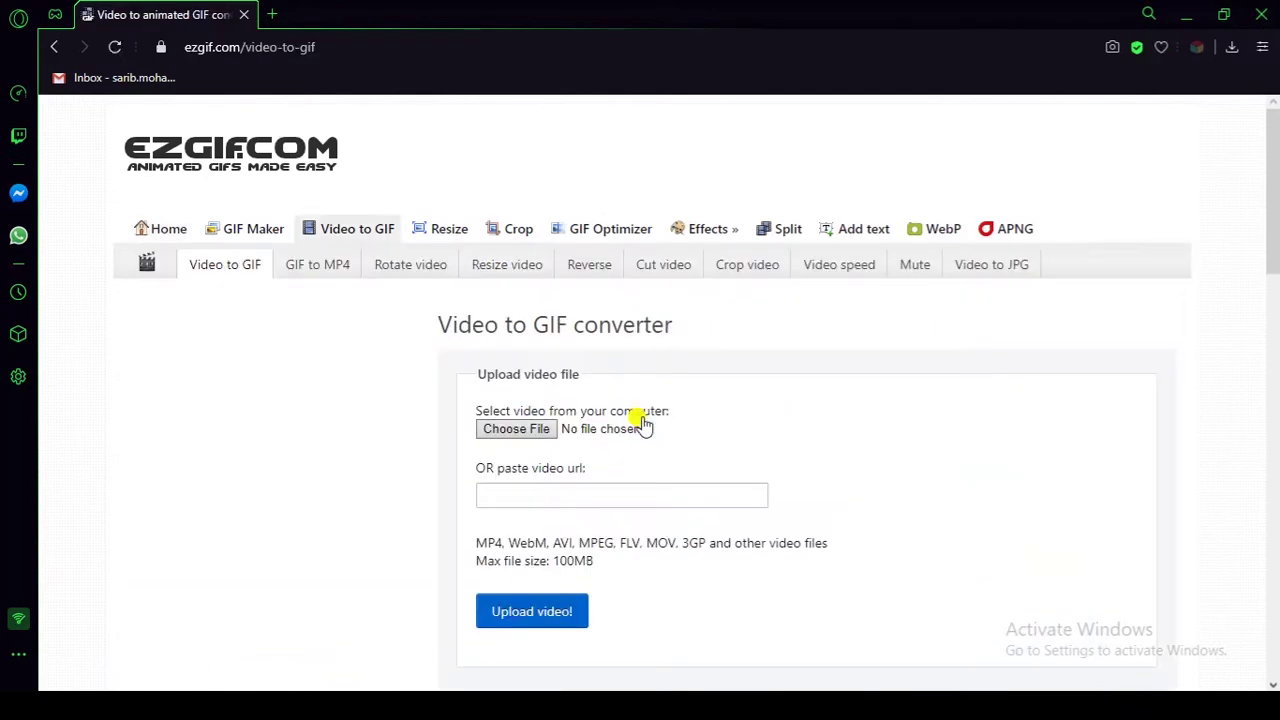
{"action": "left_click", "coordinate": [540, 429]}
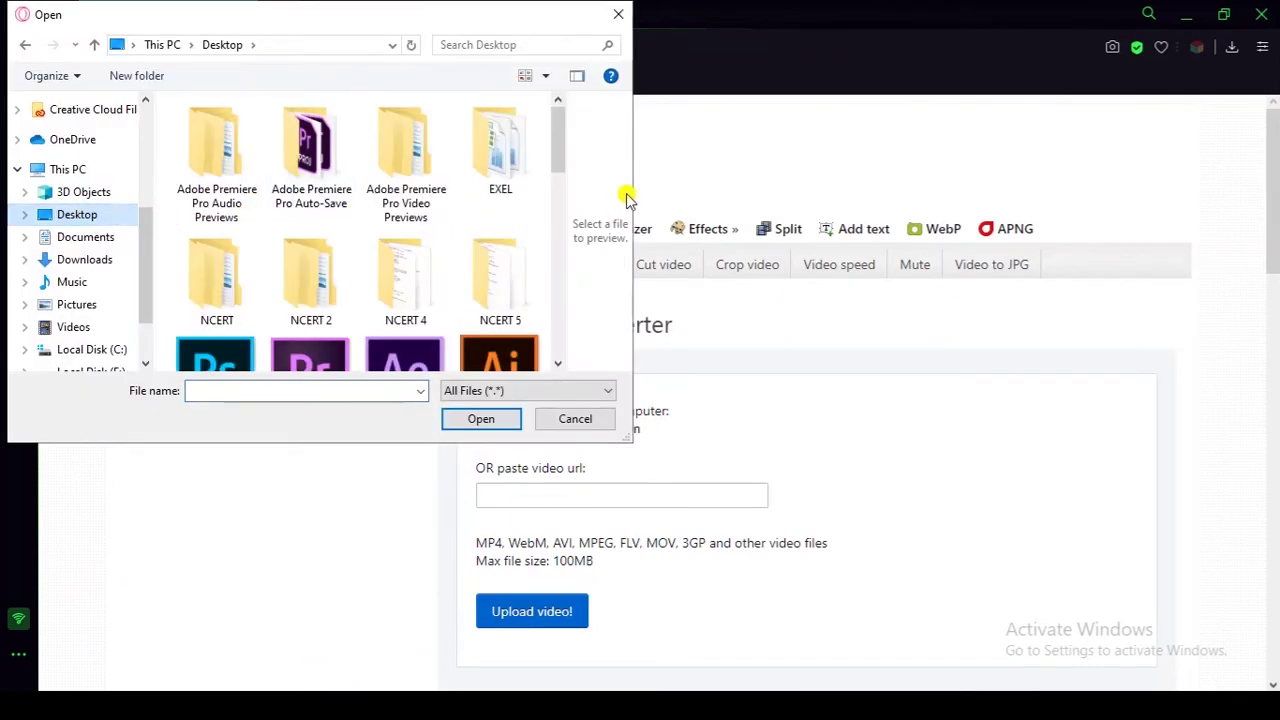
{"action": "left_click_drag", "start_coordinate": [560, 145], "coordinate": [563, 206]}
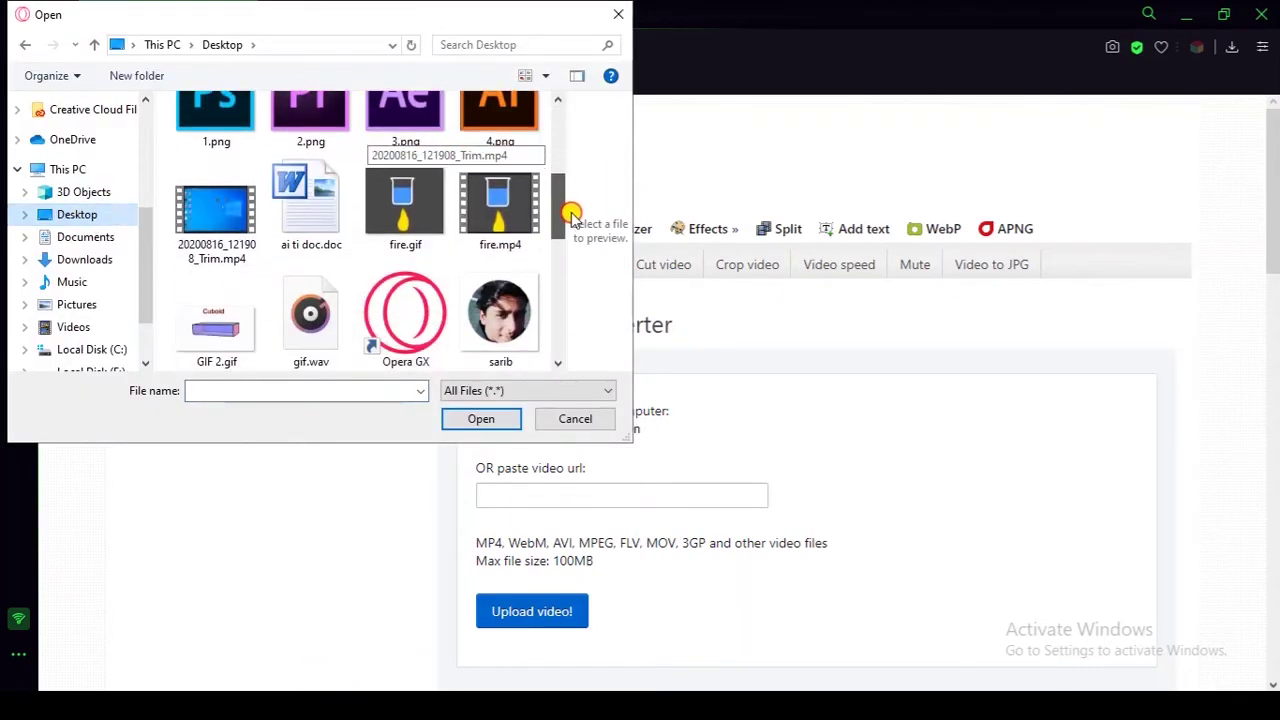
{"action": "left_click", "coordinate": [510, 245]}
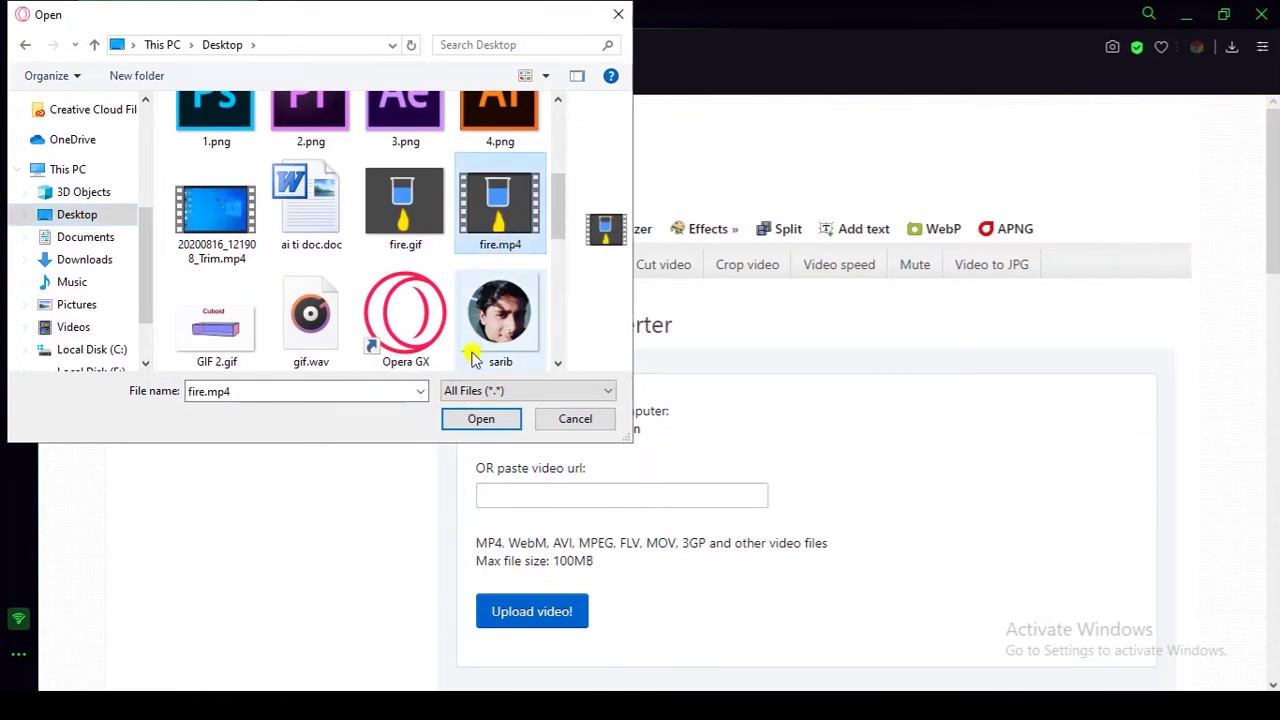
{"action": "left_click", "coordinate": [481, 418]}
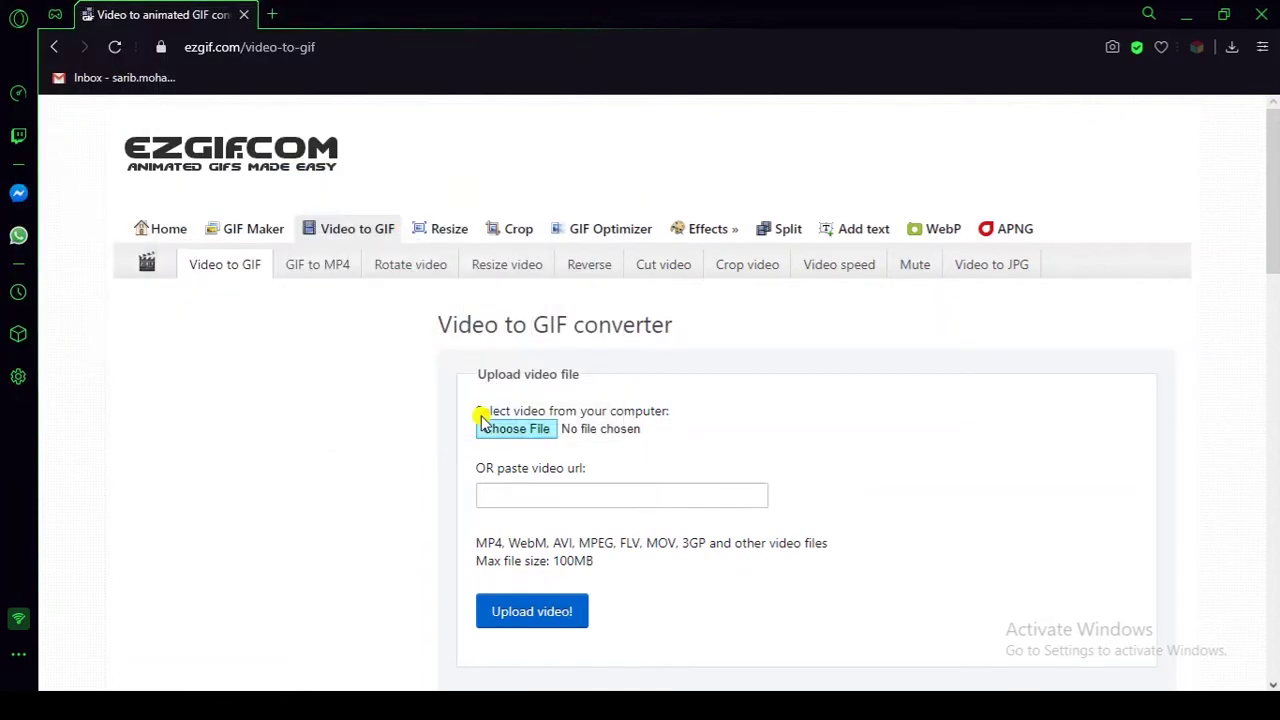
{"action": "left_click", "coordinate": [512, 620]}
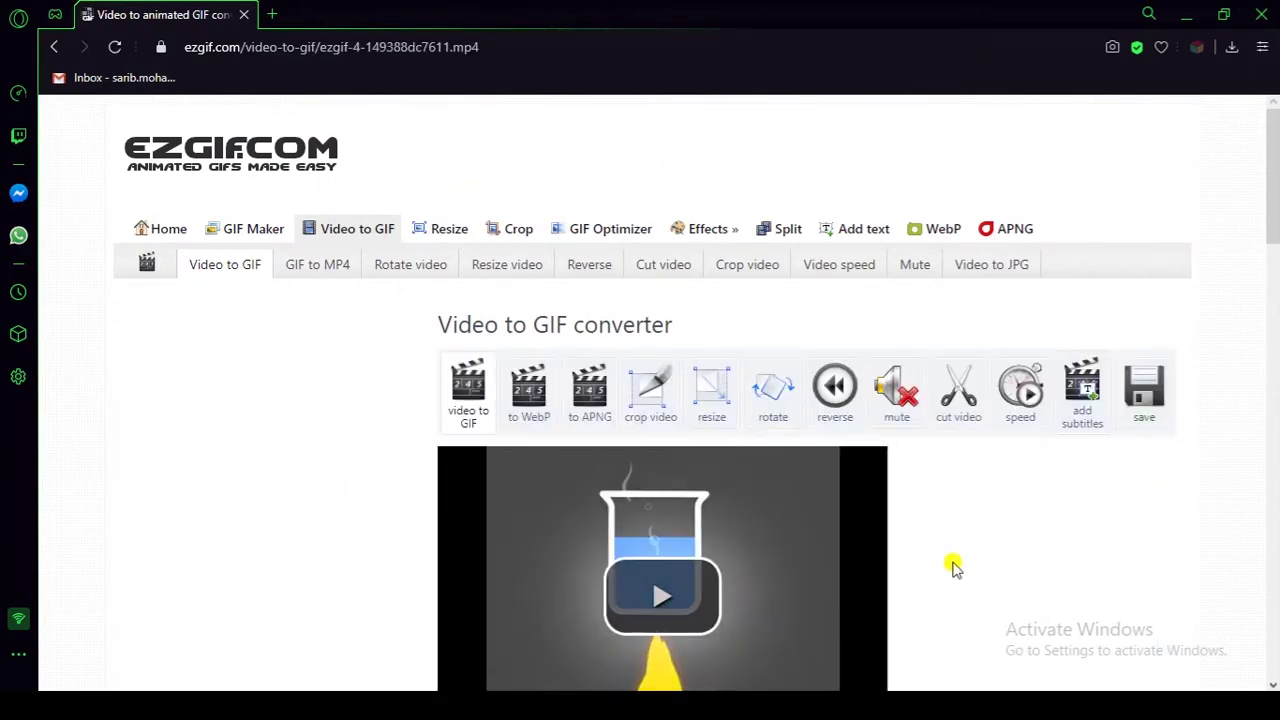
Confirm the clip's end time is 3 seconds.
{"action": "scroll", "coordinate": [1276, 218], "scroll_direction": "down", "scroll_amount": 7}
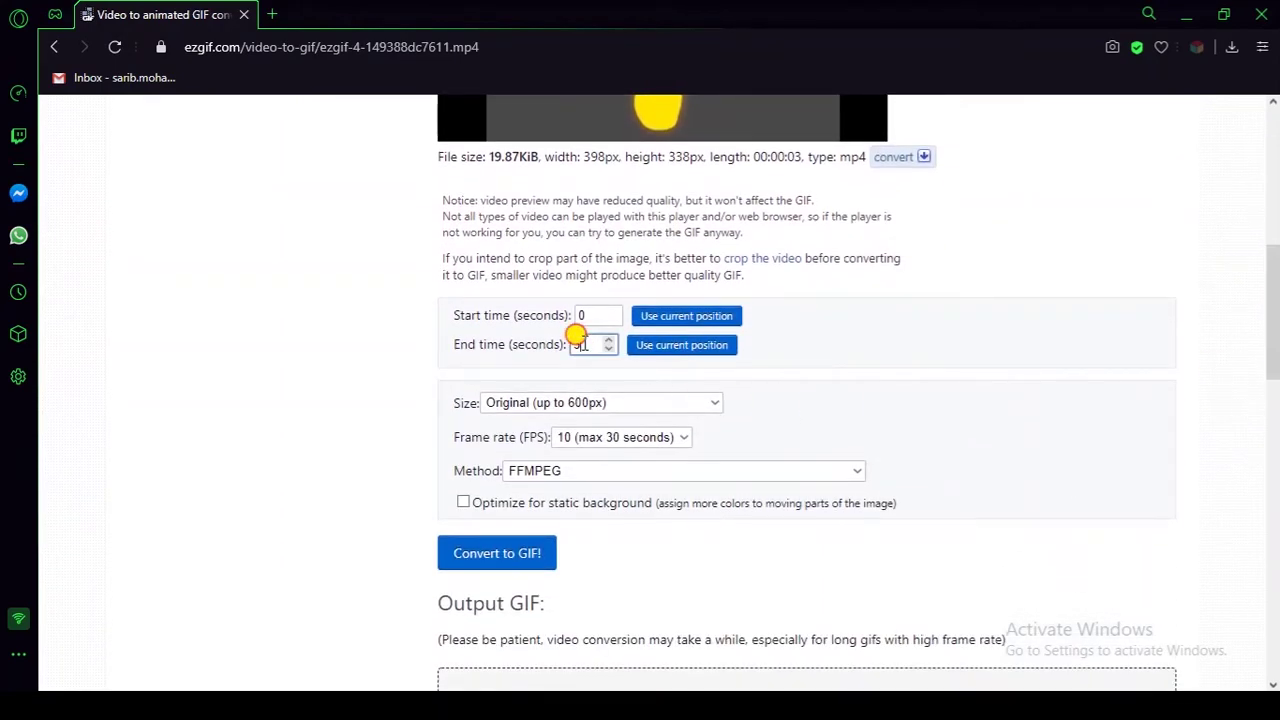
{"action": "left_click", "coordinate": [578, 340]}
{"action": "left_click", "coordinate": [722, 538]}
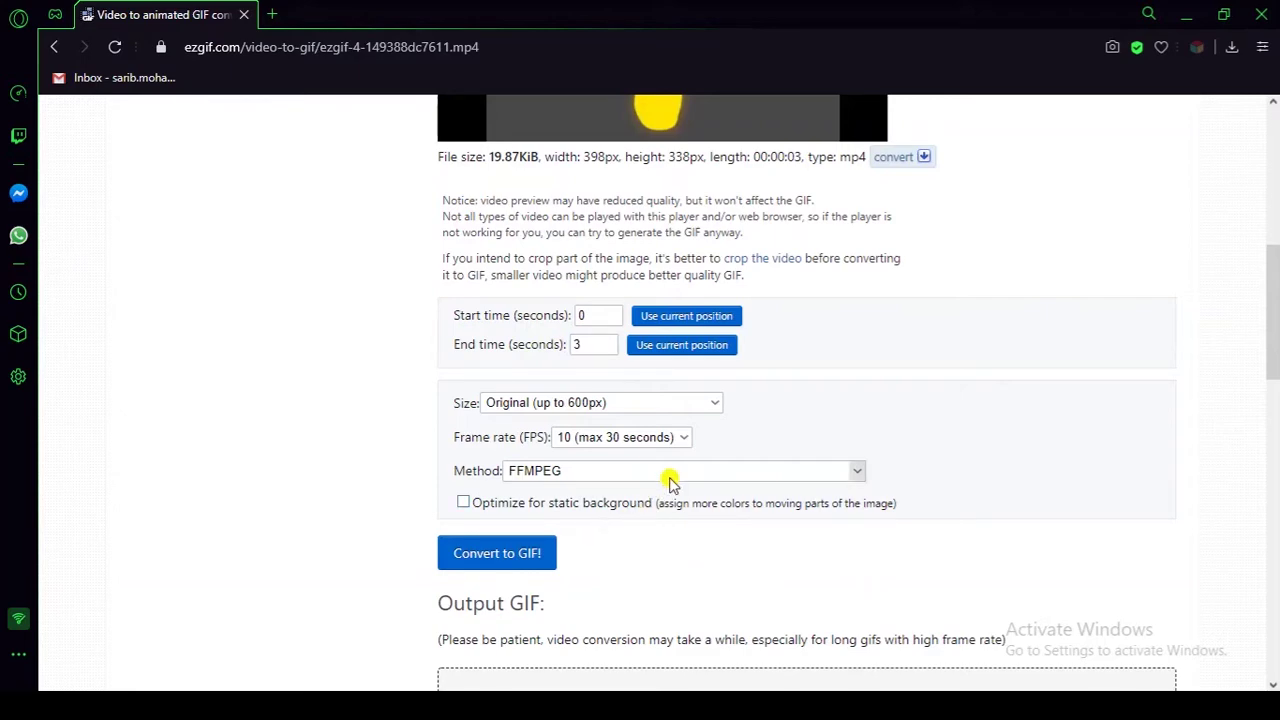
{"action": "double_click", "coordinate": [458, 438]}
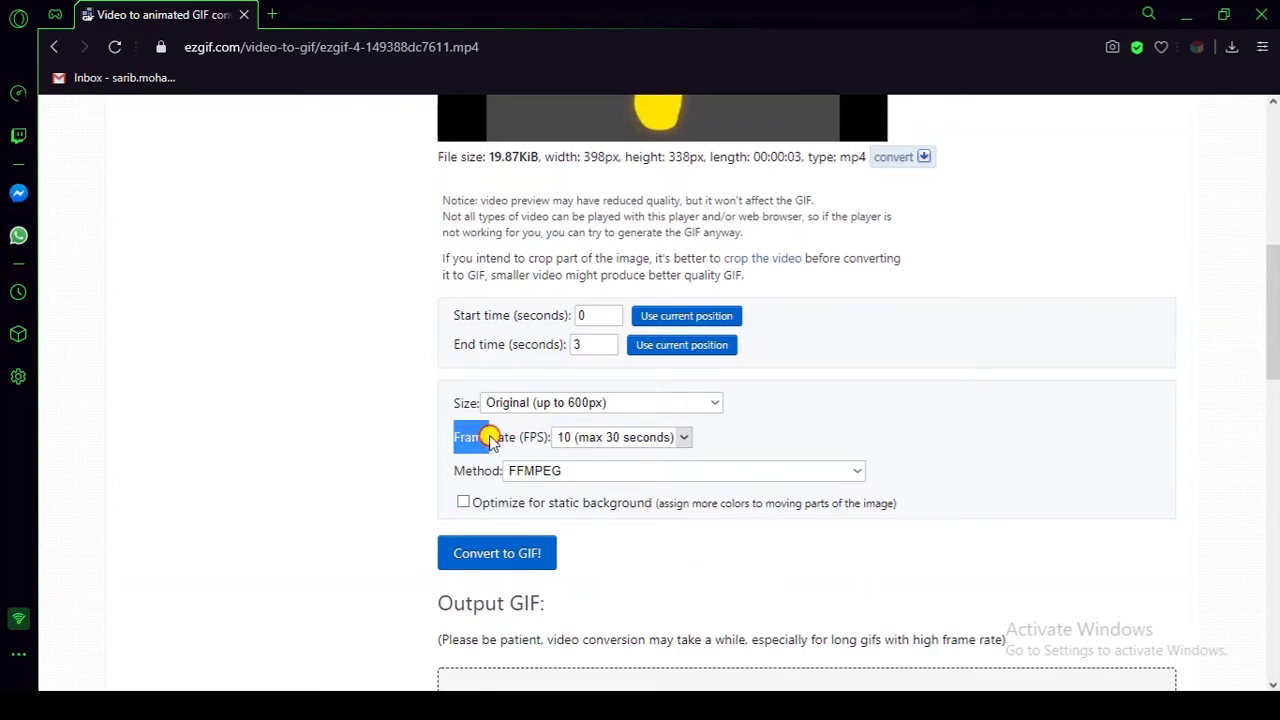
{"action": "left_click", "coordinate": [663, 537]}
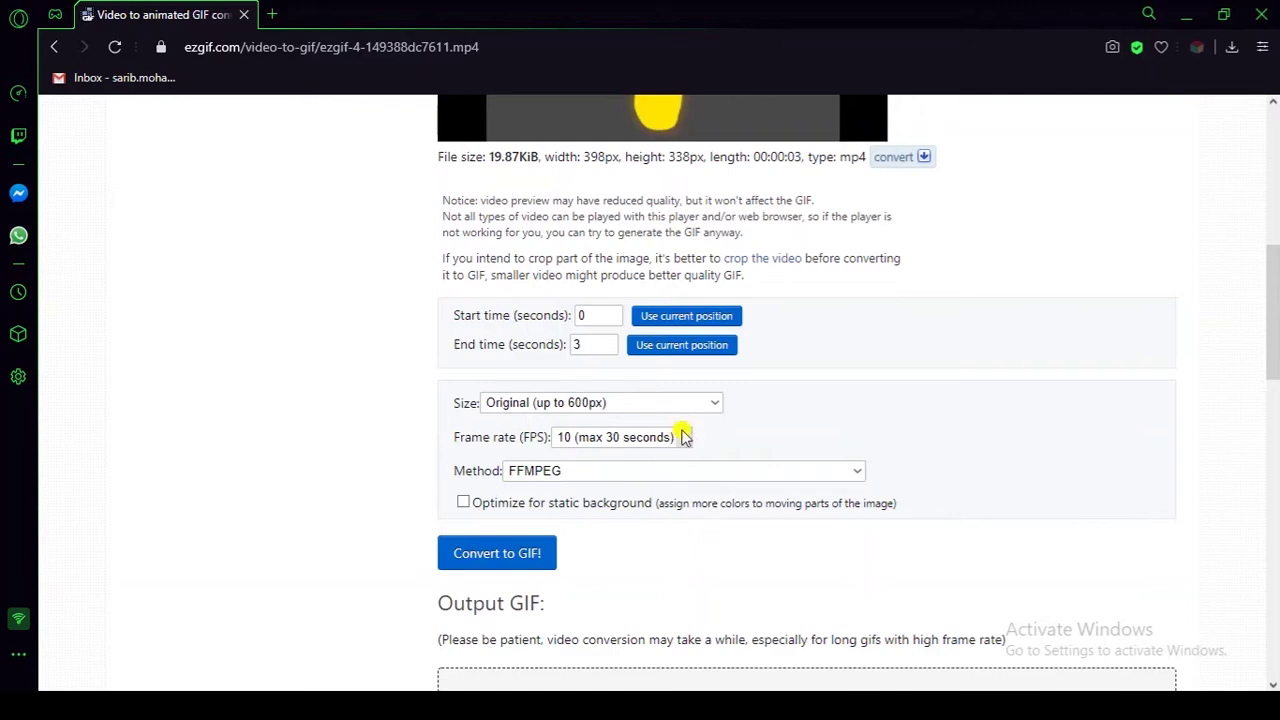
Try 20 and 10 FPS, then settle on a 25 FPS frame rate (max 10 seconds).
{"action": "left_click", "coordinate": [680, 437]}
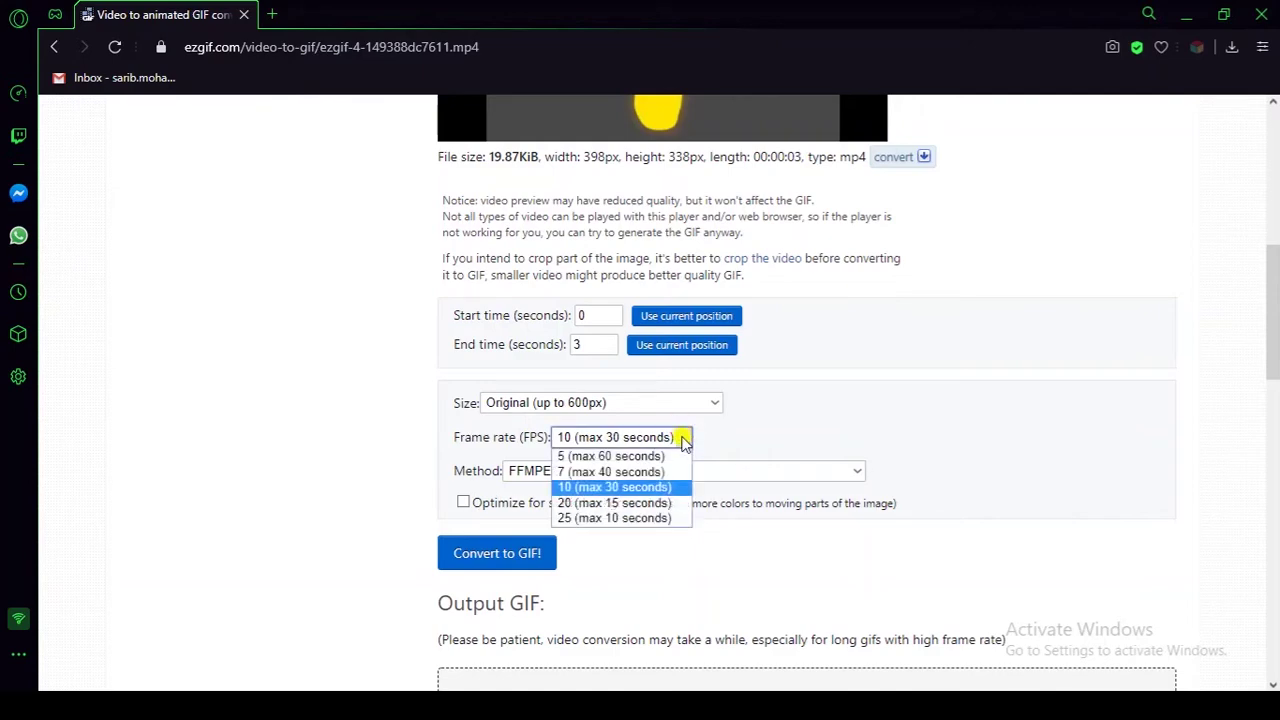
{"action": "left_click", "coordinate": [606, 520]}
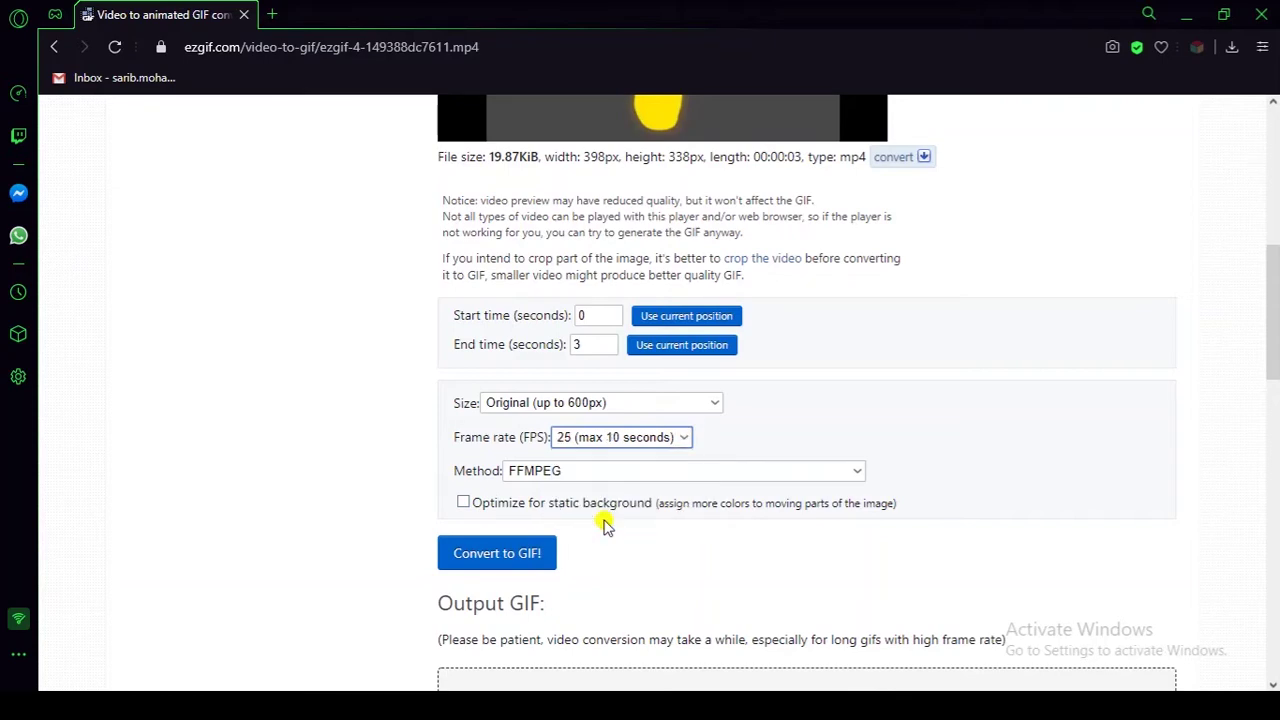
{"action": "left_click", "coordinate": [689, 441]}
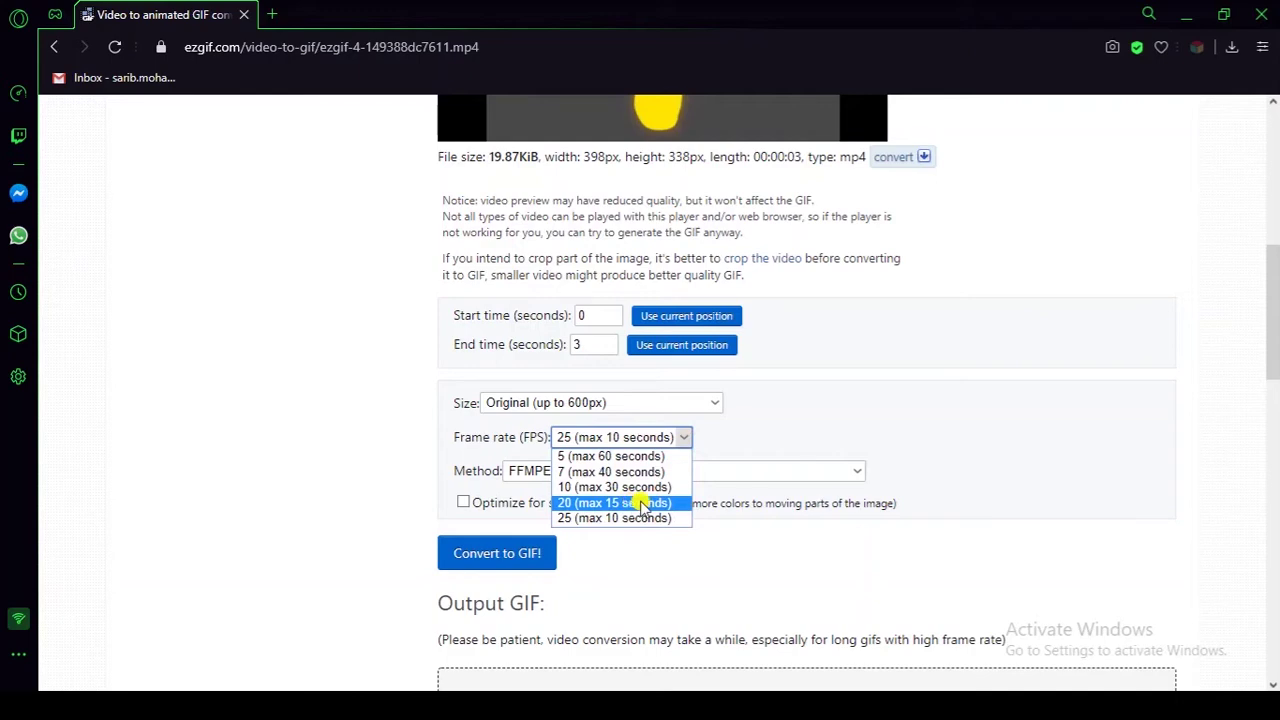
{"action": "left_click", "coordinate": [642, 505]}
{"action": "left_click", "coordinate": [686, 441]}
{"action": "left_click", "coordinate": [640, 487]}
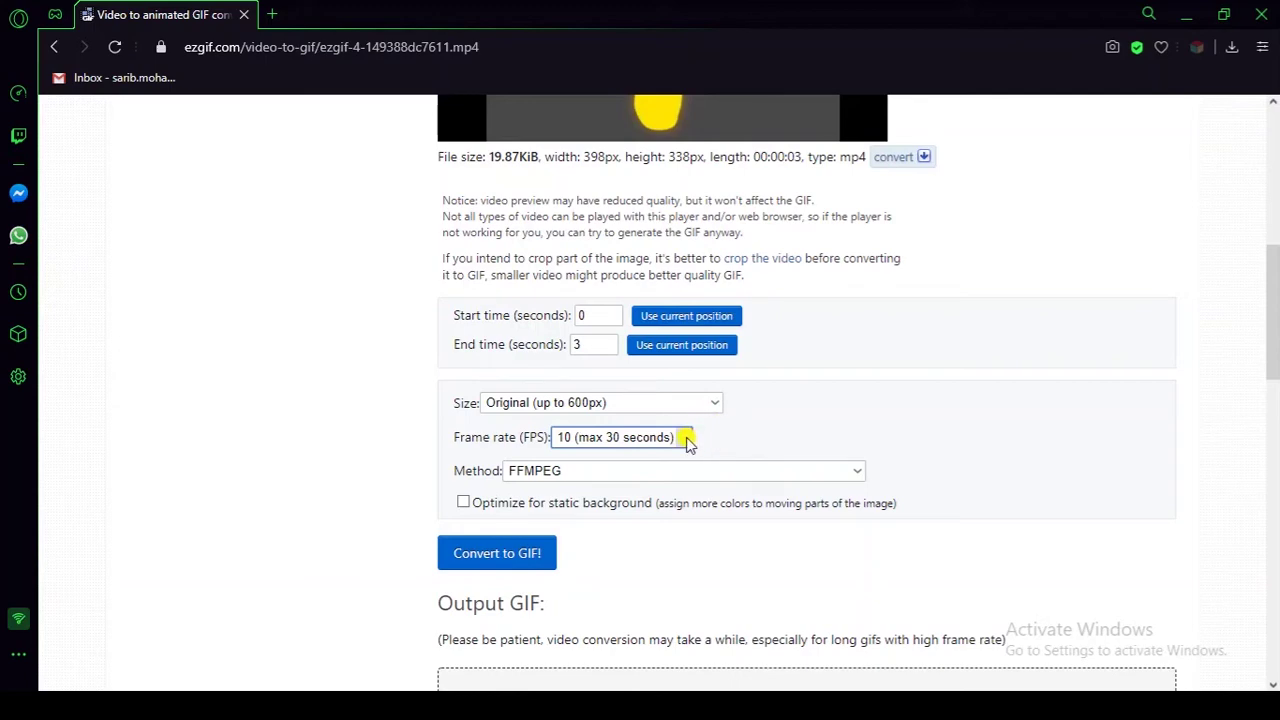
{"action": "left_click", "coordinate": [688, 440]}
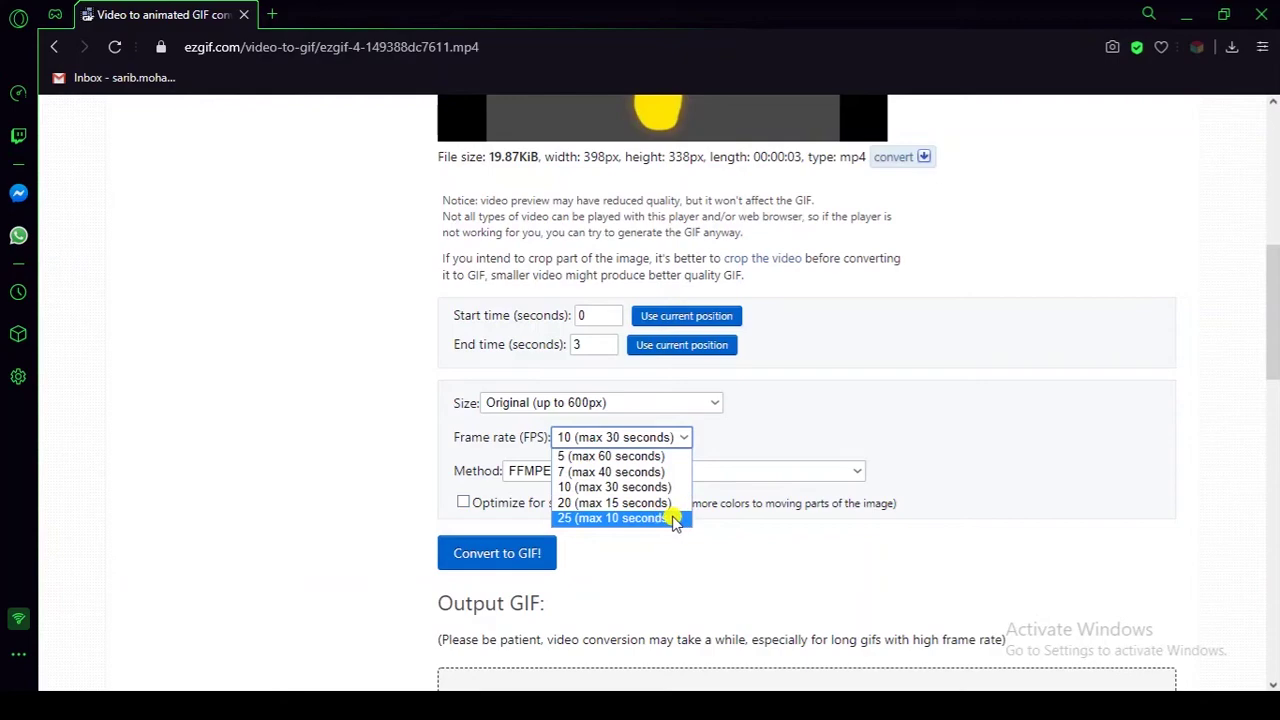
{"action": "left_click", "coordinate": [655, 520]}
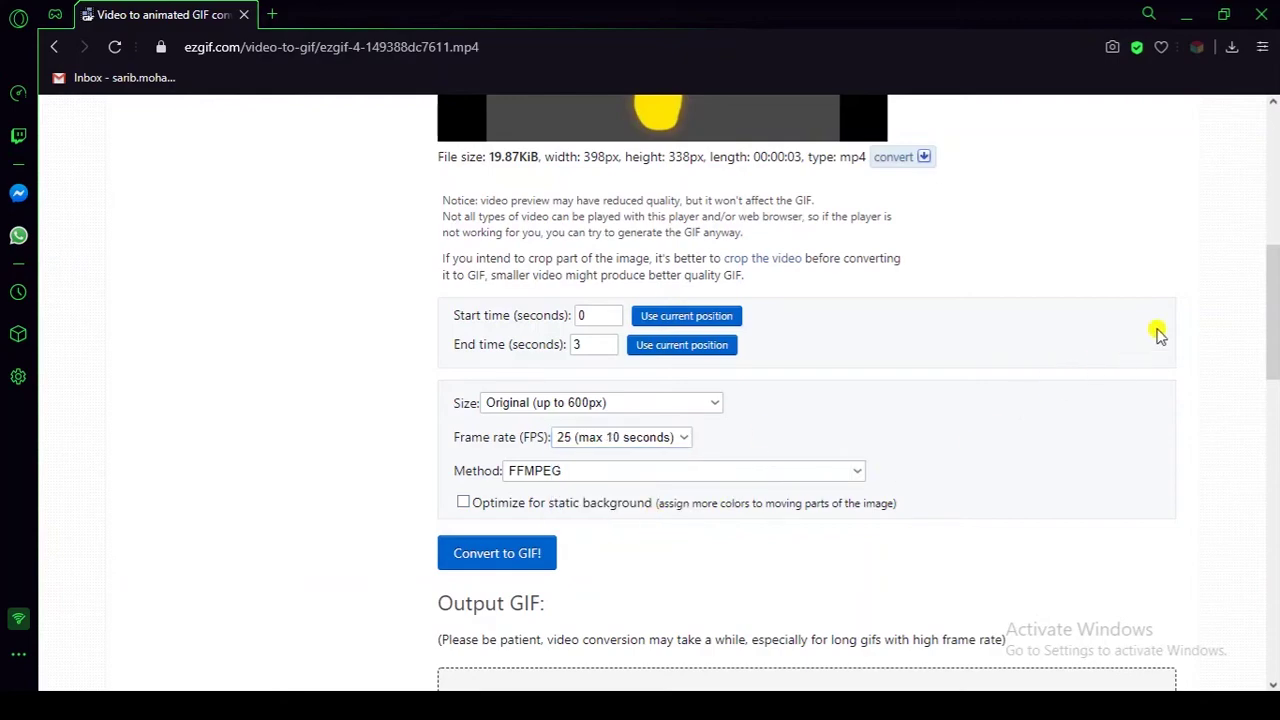
{"action": "scroll", "coordinate": [1160, 337], "scroll_direction": "down", "scroll_amount": 3}
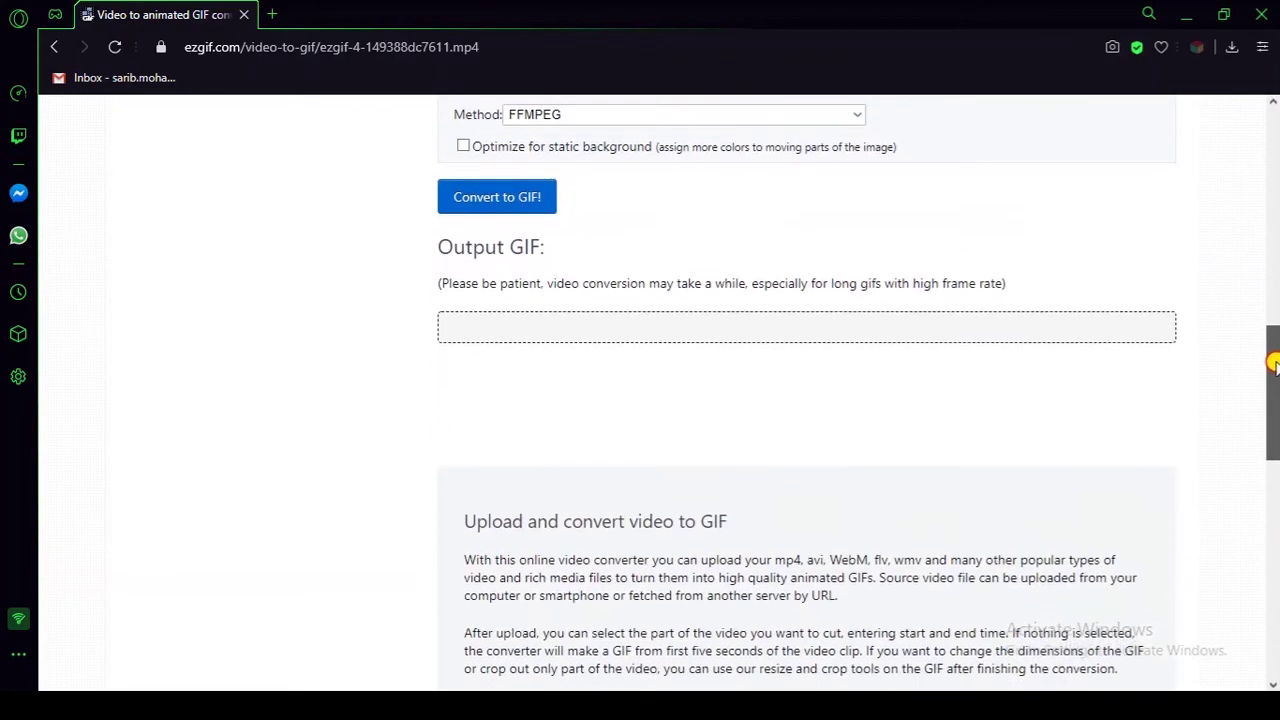
Convert to a 75-frame, 430 KiB GIF and save it as ezgif.com-video-to-gif (1).gif.
{"action": "left_click", "coordinate": [518, 200]}
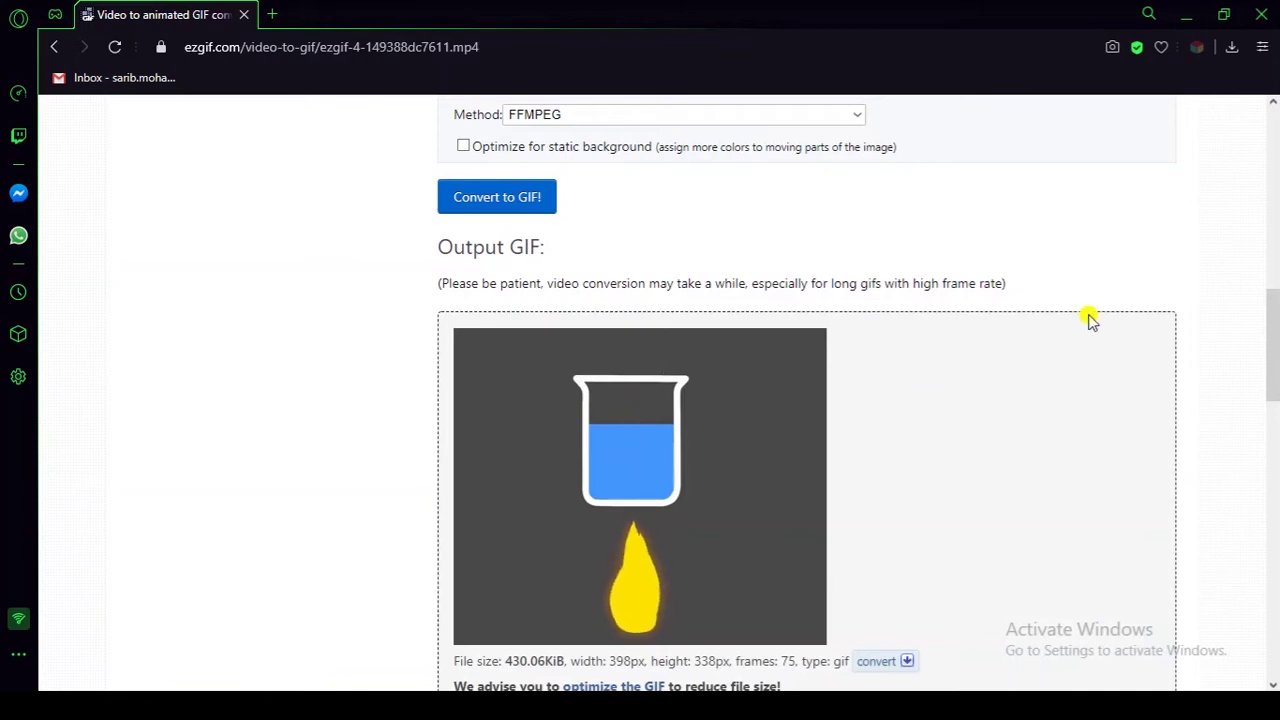
{"action": "scroll", "coordinate": [1270, 365], "scroll_direction": "down", "scroll_amount": 3}
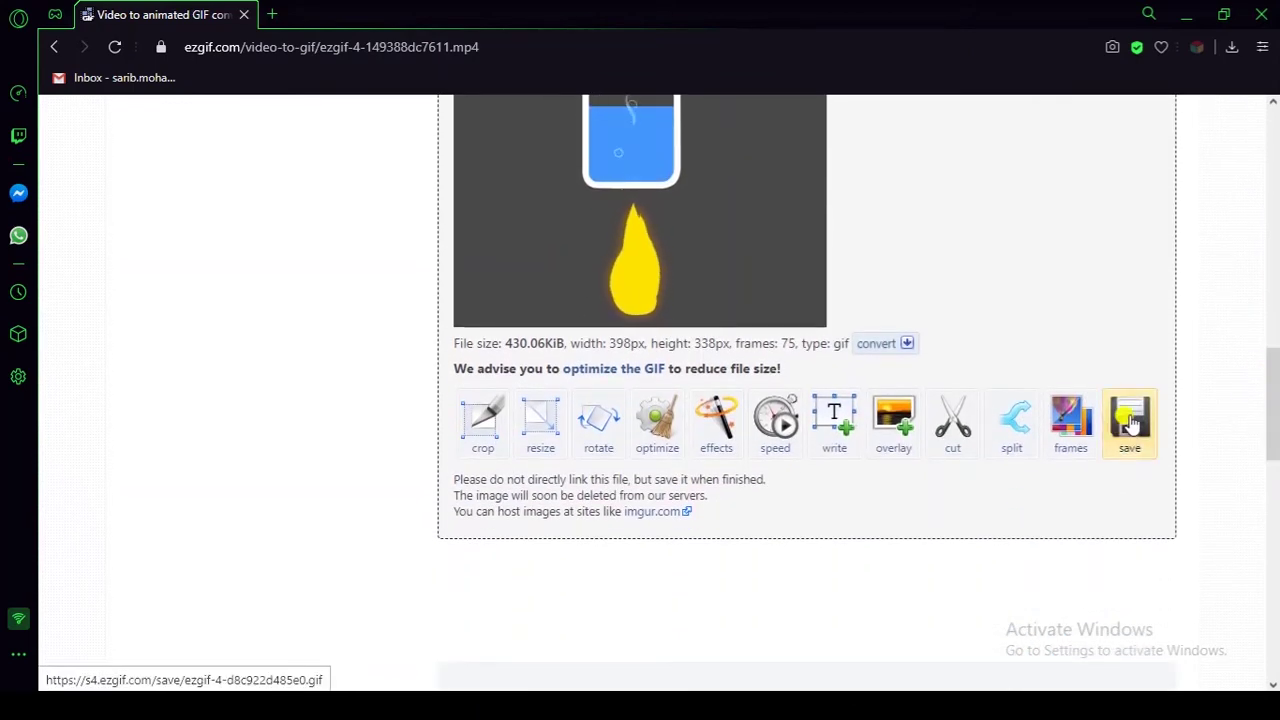
{"action": "left_click", "coordinate": [1130, 425]}
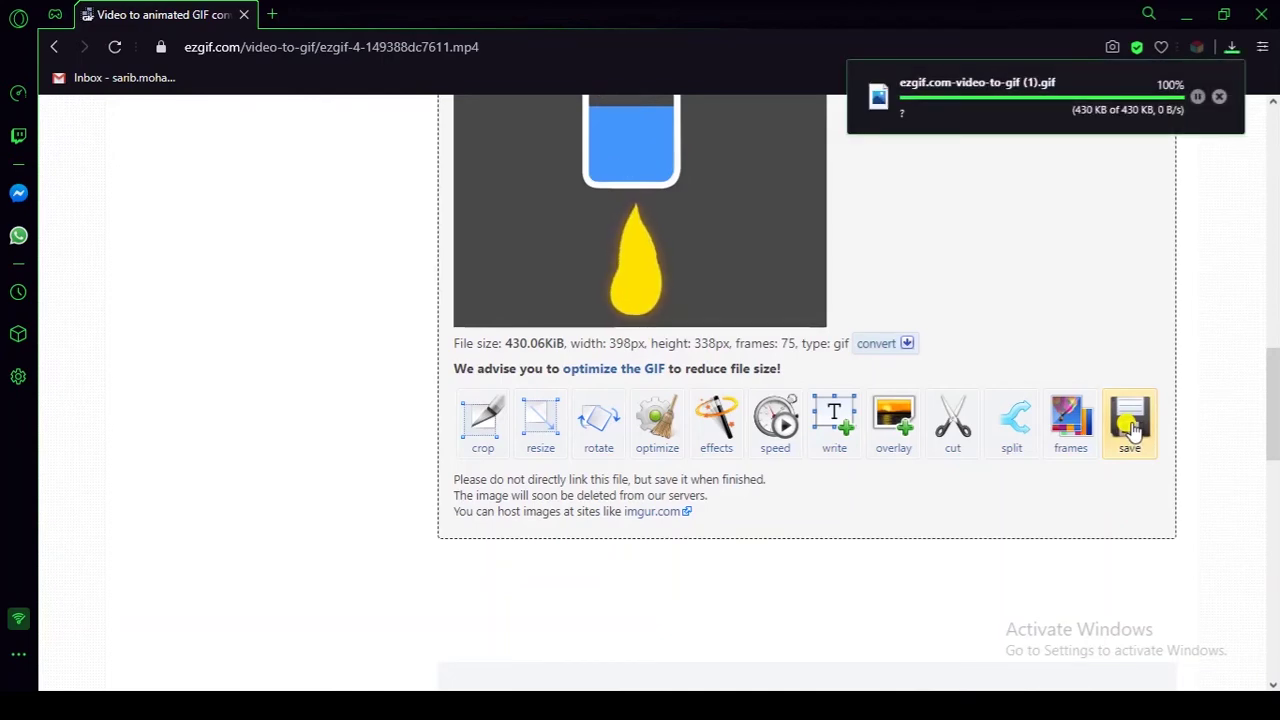
{"action": "left_click", "coordinate": [941, 118]}
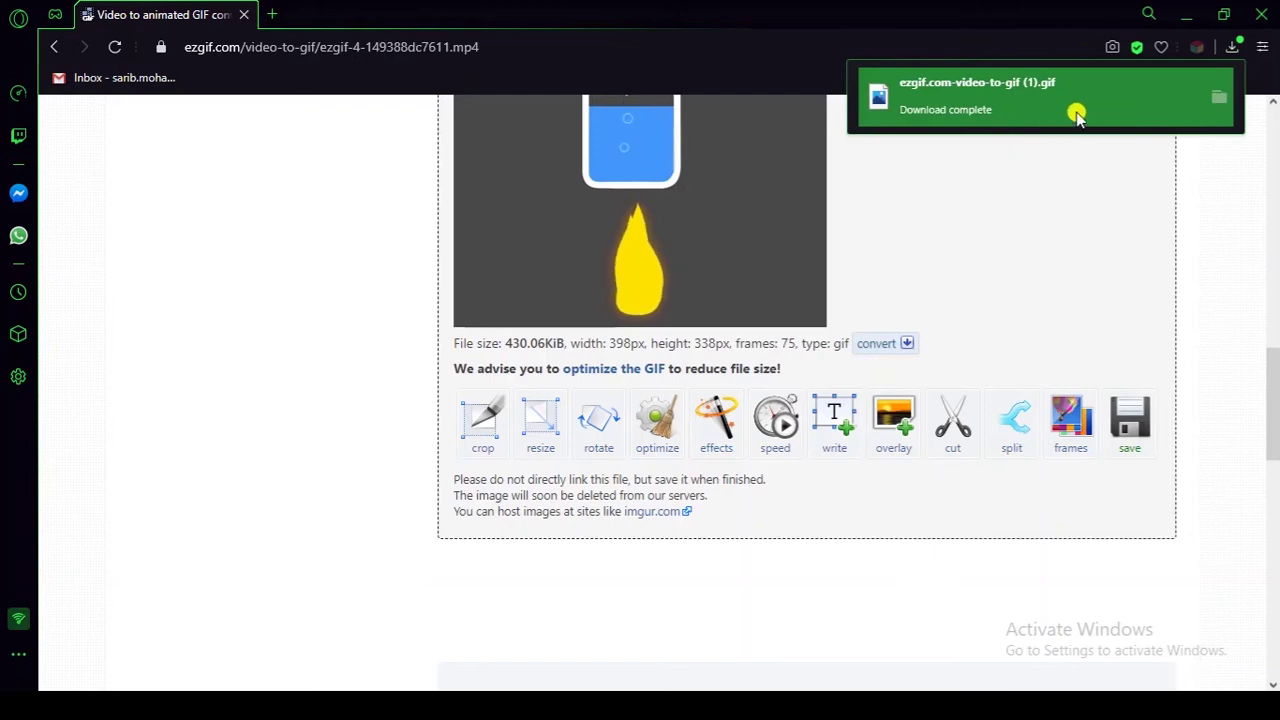
{"action": "left_click", "coordinate": [1218, 100]}
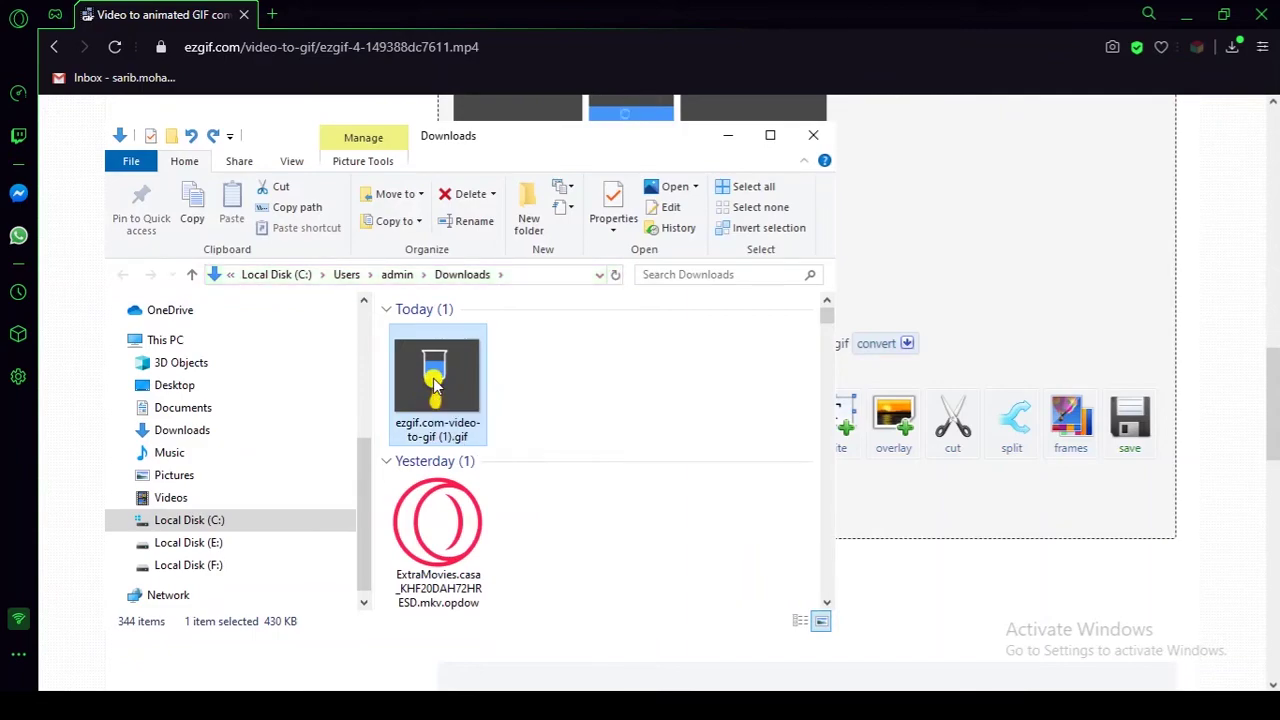
Open ezgif.com-video-to-gif (1).gif from Downloads in Photos, shown in a smaller window.
{"action": "right_click", "coordinate": [434, 385]}
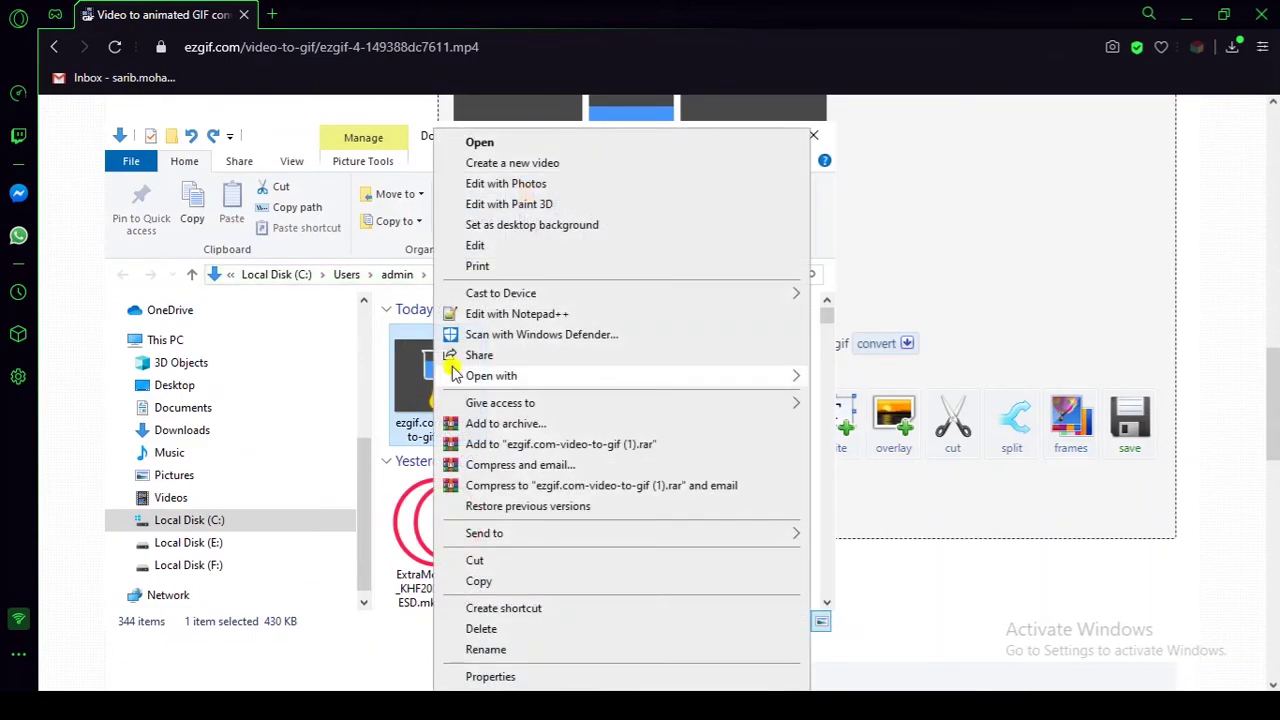
{"action": "left_click", "coordinate": [516, 145]}
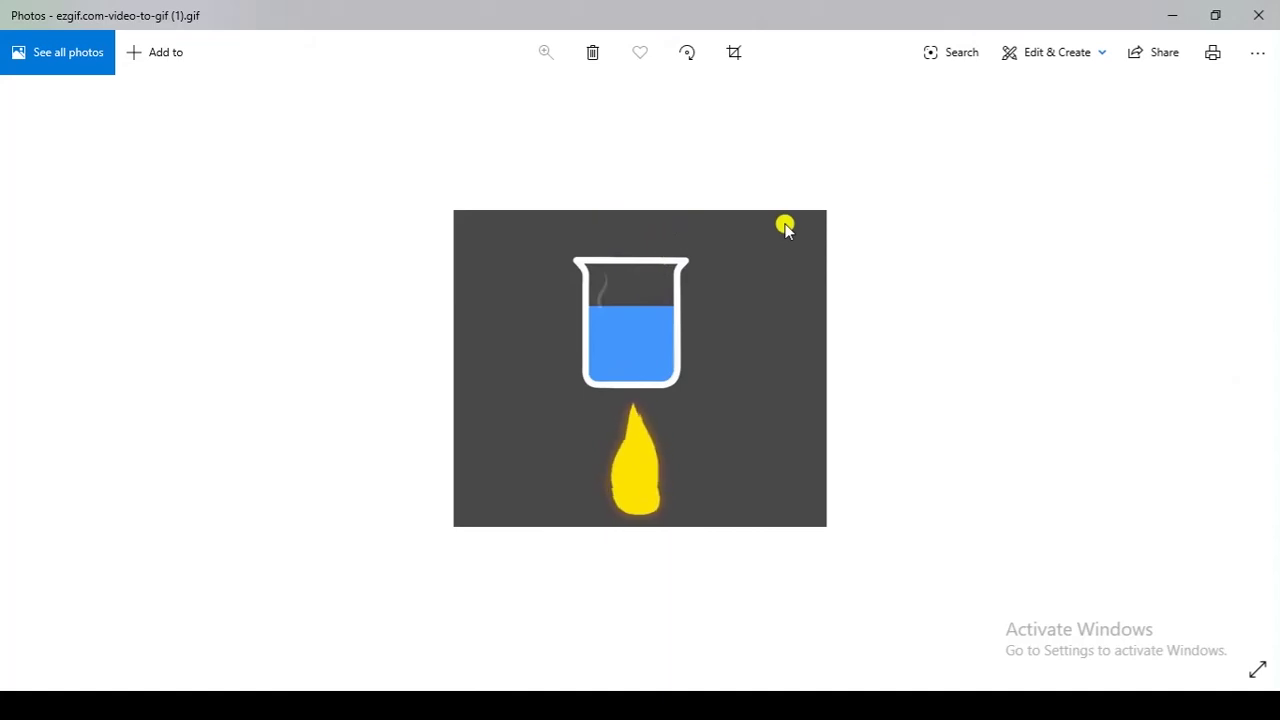
{"action": "left_click", "coordinate": [1215, 15]}
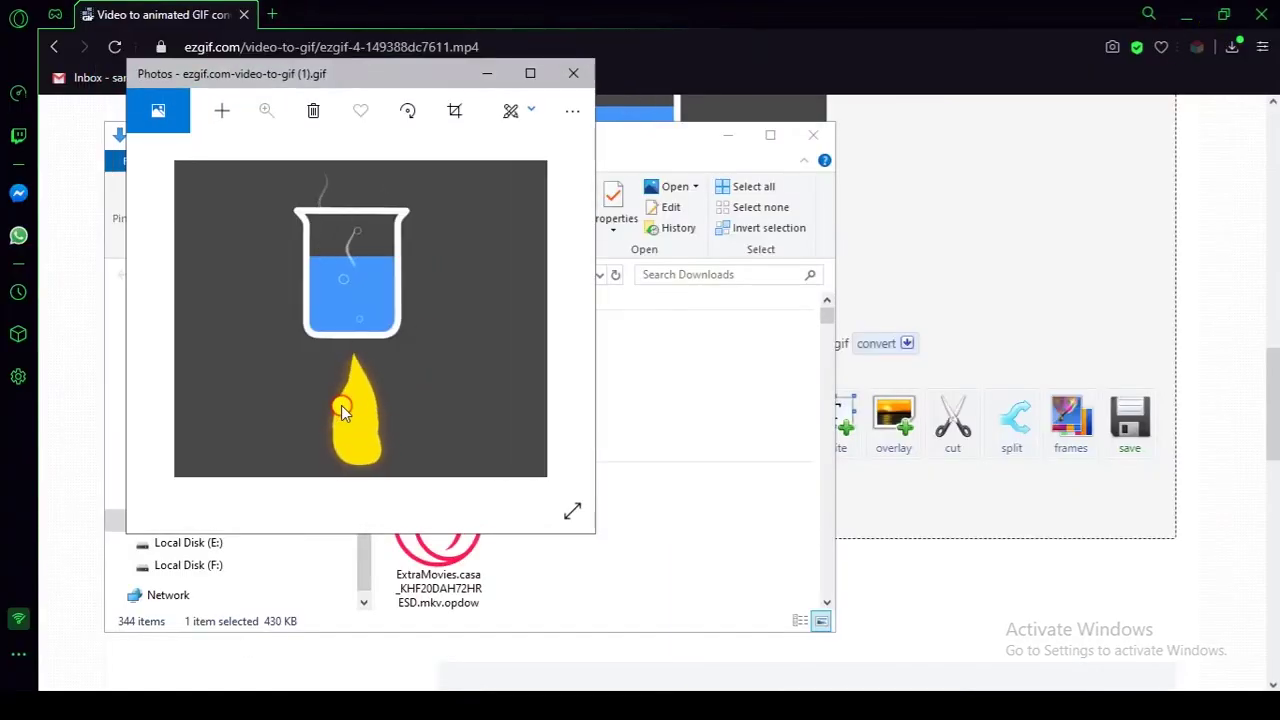